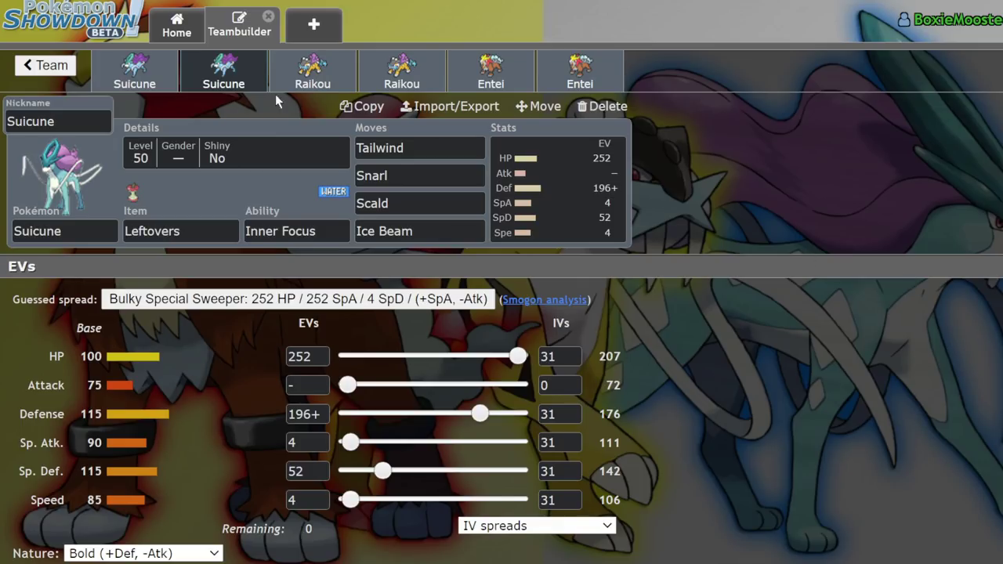
# - Flip through the Suicune, second Raikou and second Entei sets and view Entei's ability list
pyautogui.click(168, 74)
pyautogui.click(206, 75)
pyautogui.click(402, 71)
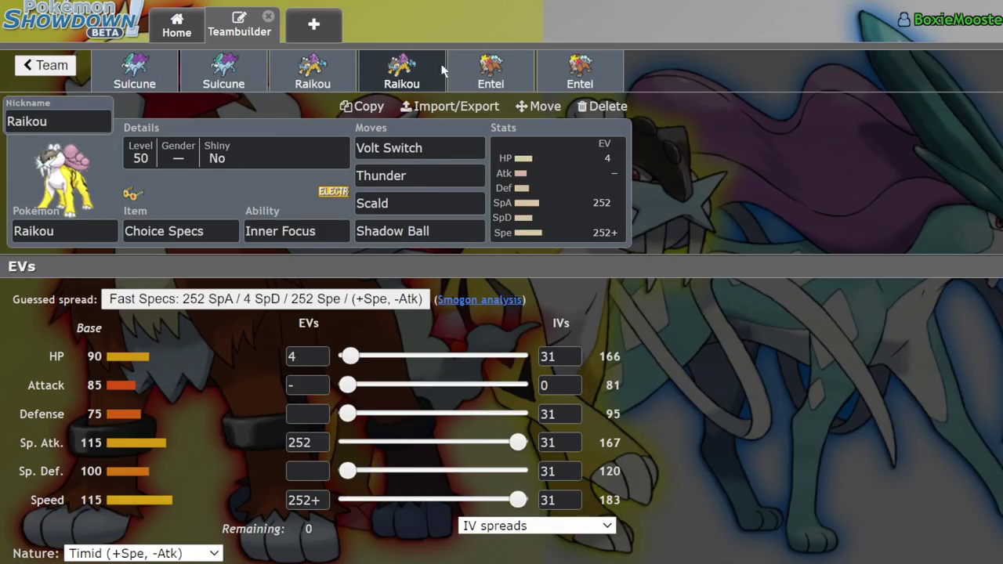
pyautogui.click(580, 70)
pyautogui.click(298, 231)
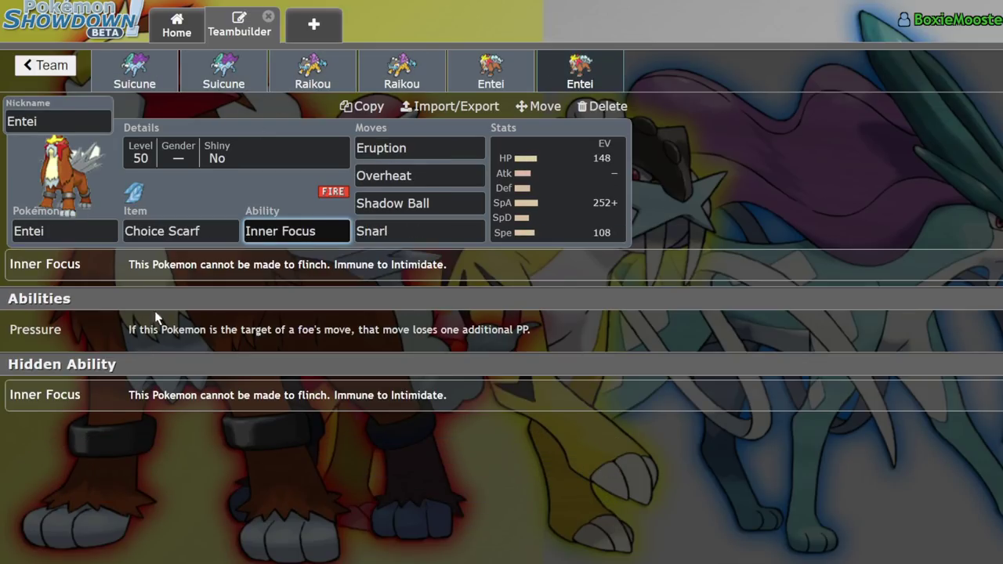
pyautogui.click(135, 71)
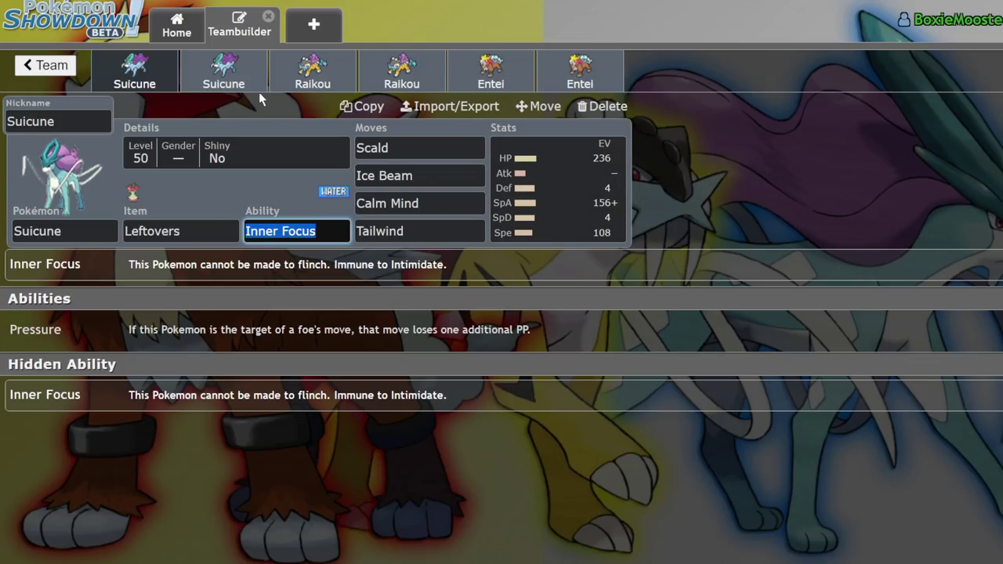
# - Compare Entei's Choice Scarf and Choice Band sets with the first Suicune and Light Clay Raikou
pyautogui.click(576, 78)
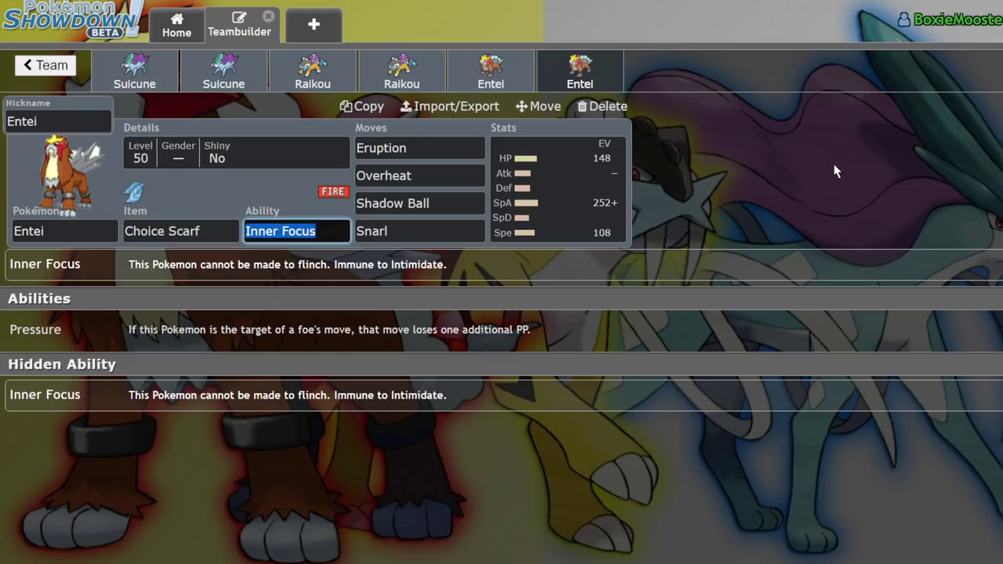
pyautogui.click(491, 70)
pyautogui.click(151, 66)
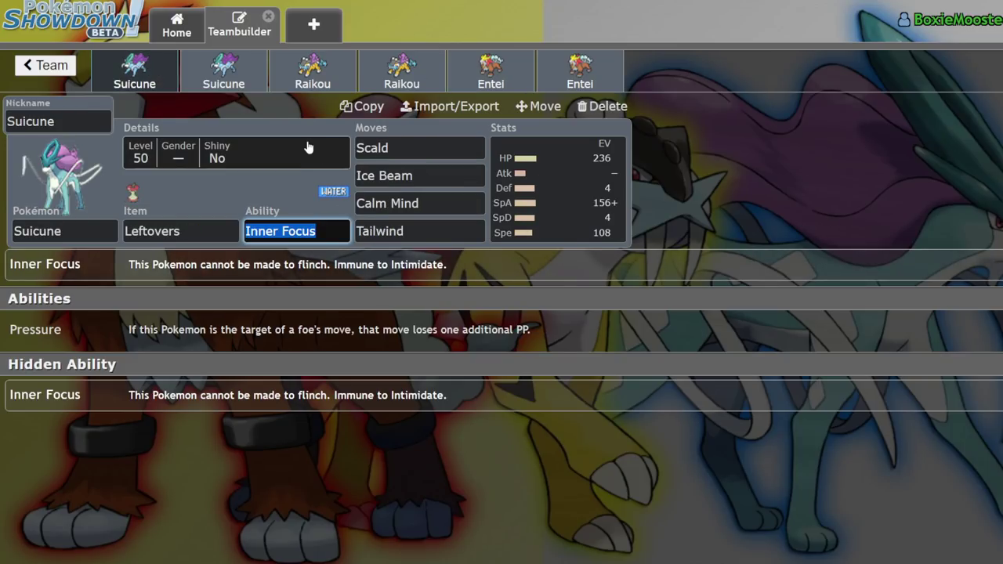
pyautogui.click(317, 74)
pyautogui.click(339, 88)
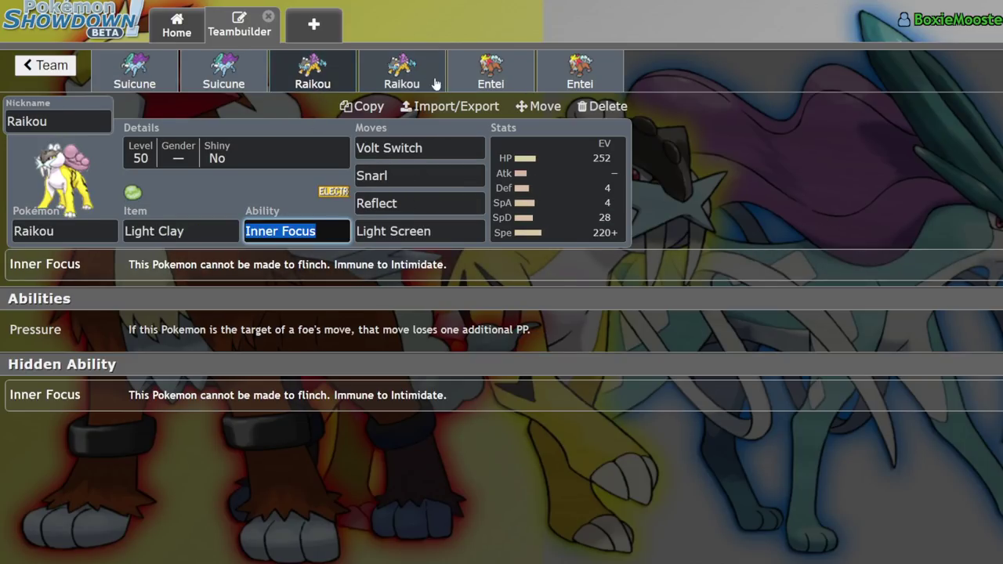
pyautogui.click(491, 71)
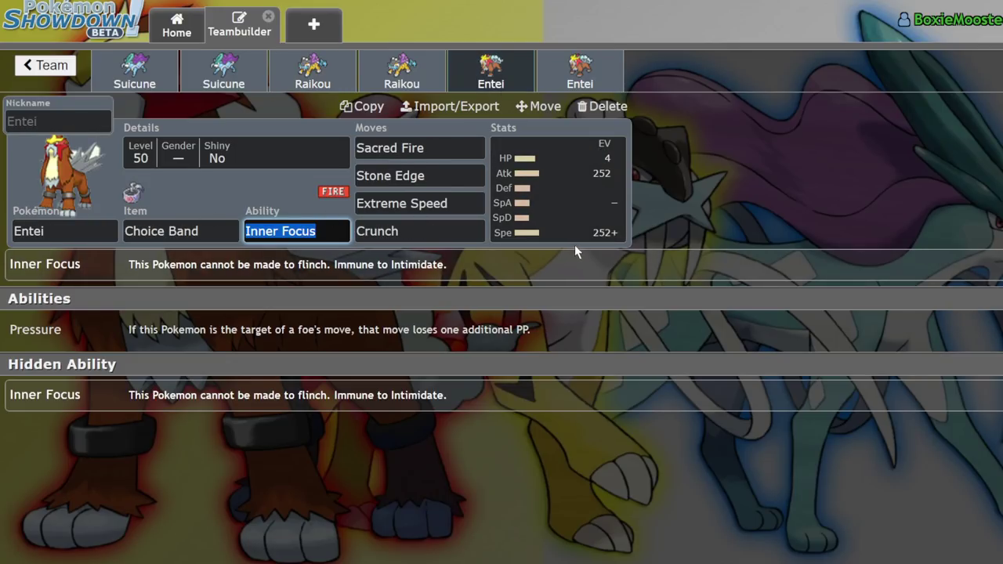
pyautogui.click(137, 82)
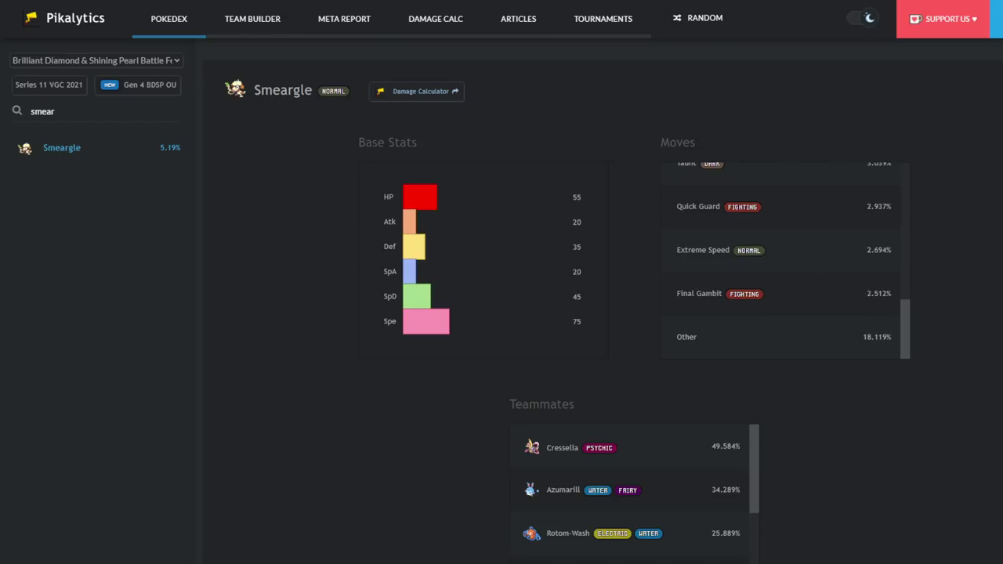
# - Search Pikalytics for 'water' and open Suicune's usage page
pyautogui.doubleClick(90, 110)
pyautogui.press('BackSpace')
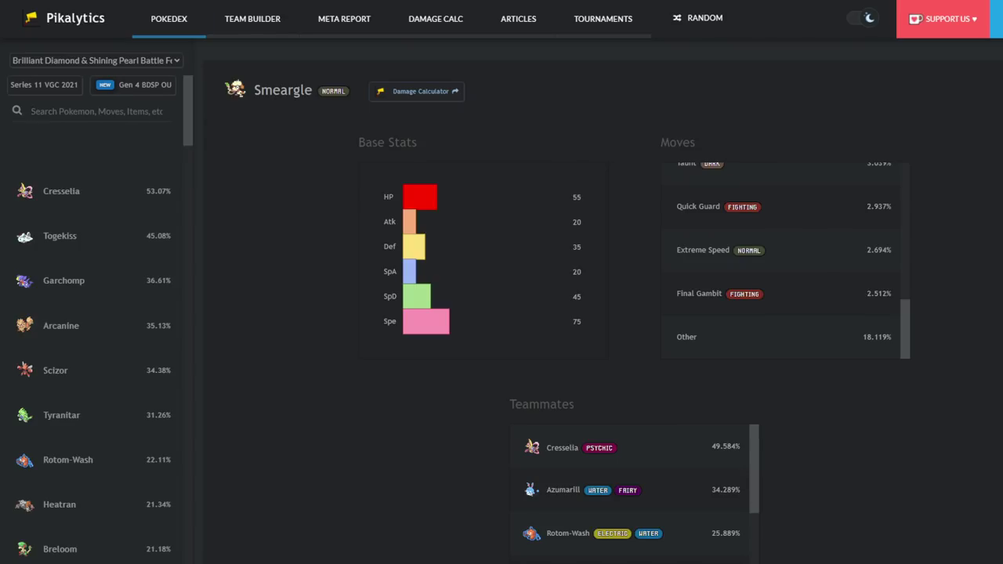
pyautogui.write('water')
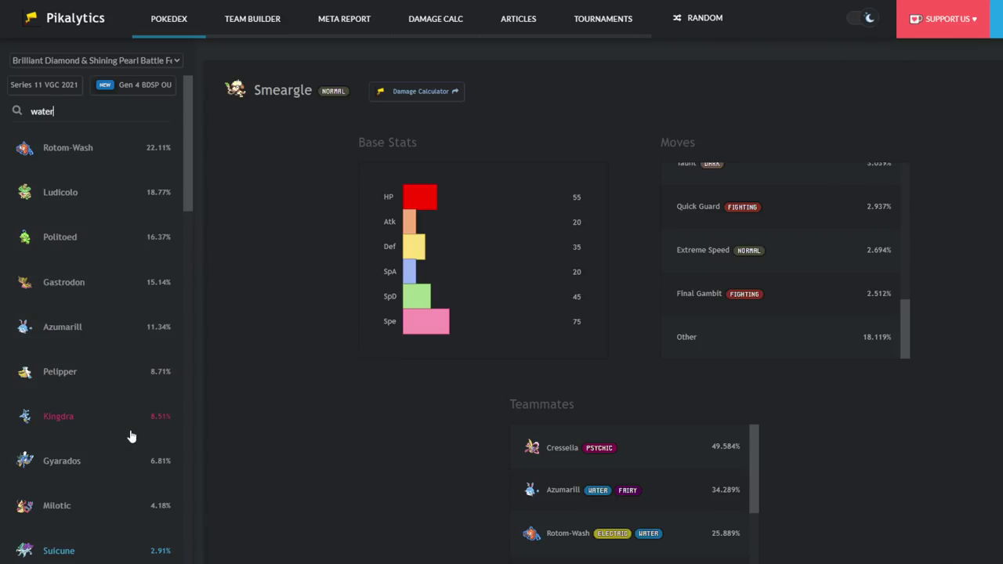
pyautogui.scroll(-1, 109, 501)
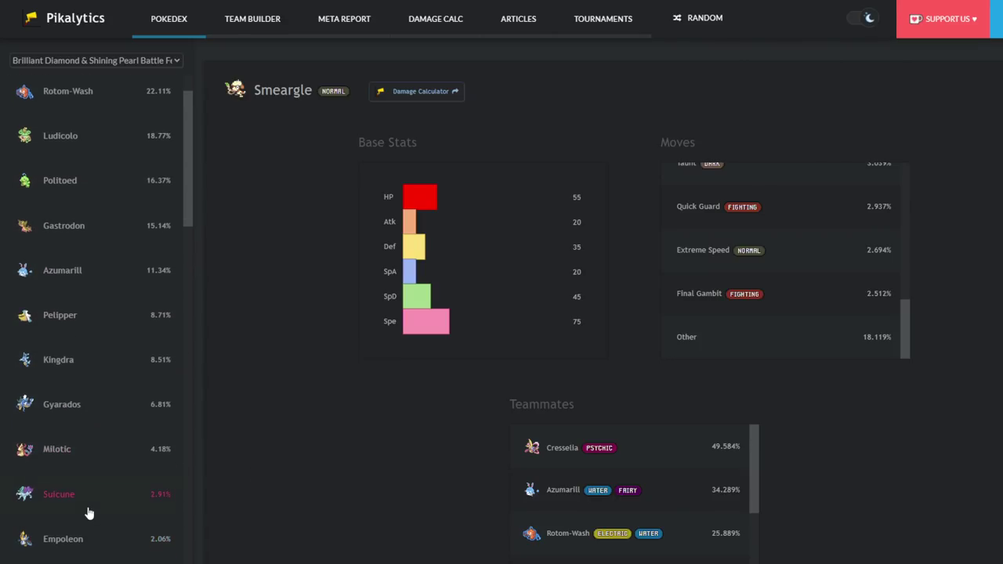
pyautogui.scroll(-3, 95, 495)
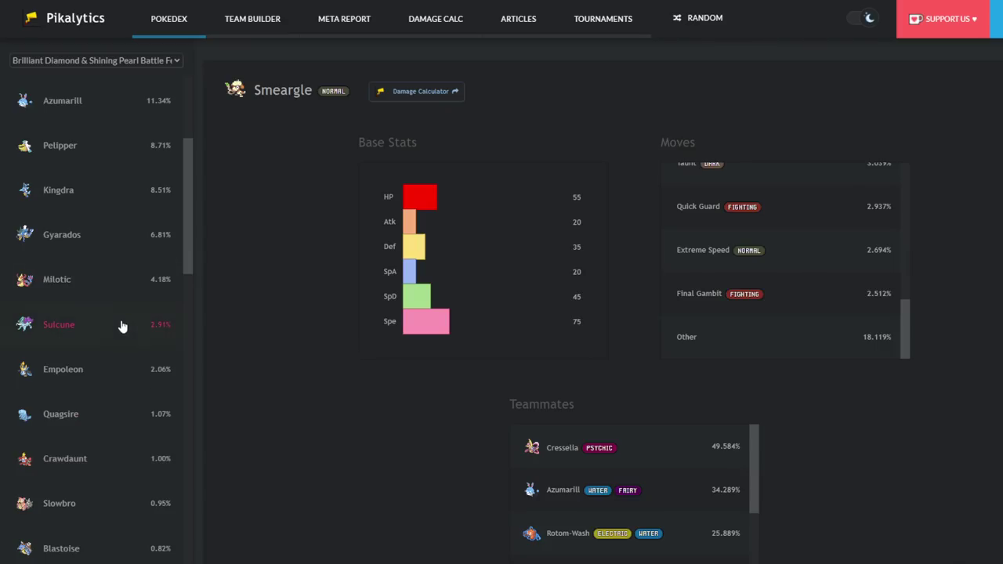
pyautogui.click(50, 323)
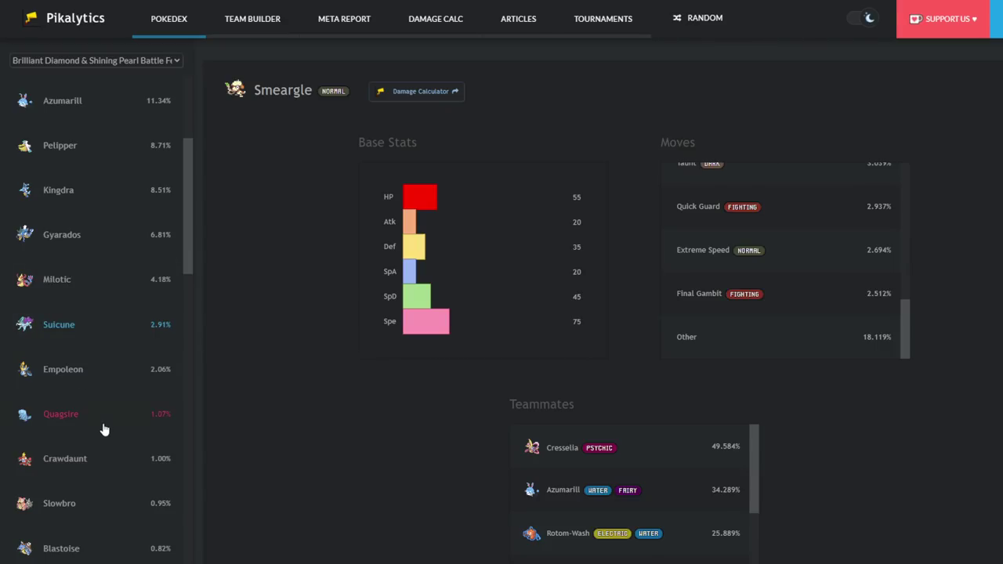
pyautogui.scroll(-2, 71, 386)
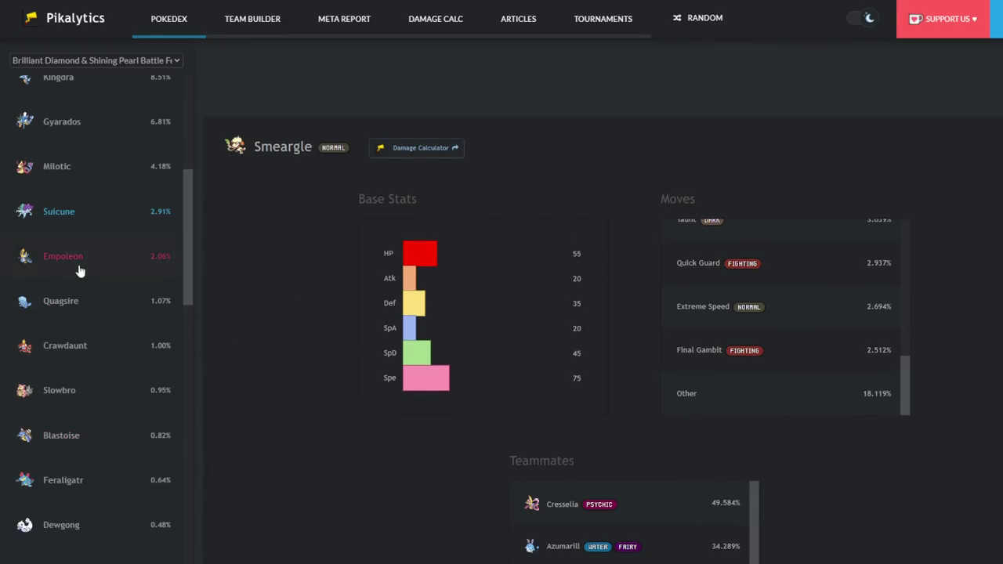
pyautogui.scroll(5, 100, 270)
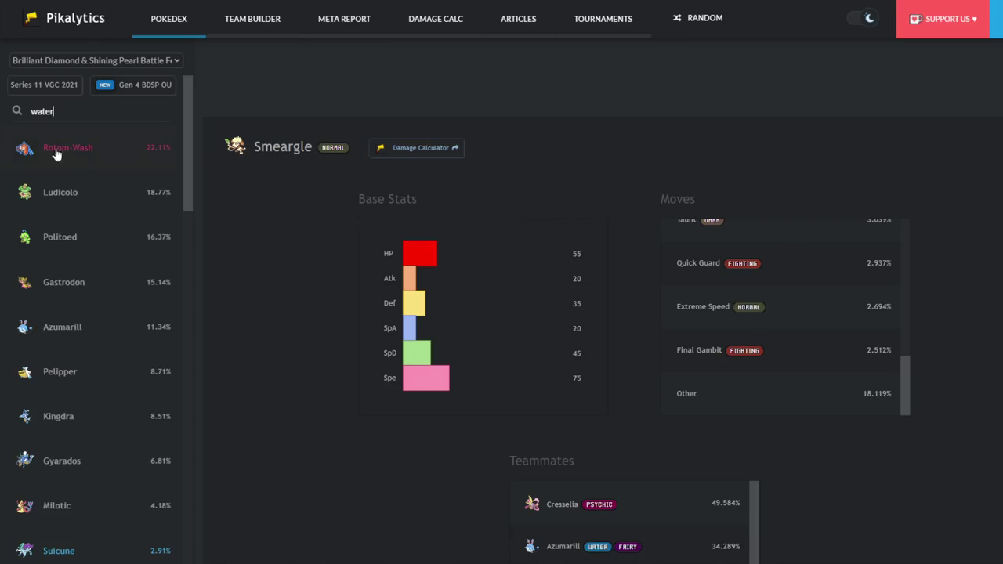
# - Clear the search and browse Cresselia, Togekiss and Garchomp's usage pages
pyautogui.moveTo(53, 111); pyautogui.dragTo(22, 112)
pyautogui.press('BackSpace')
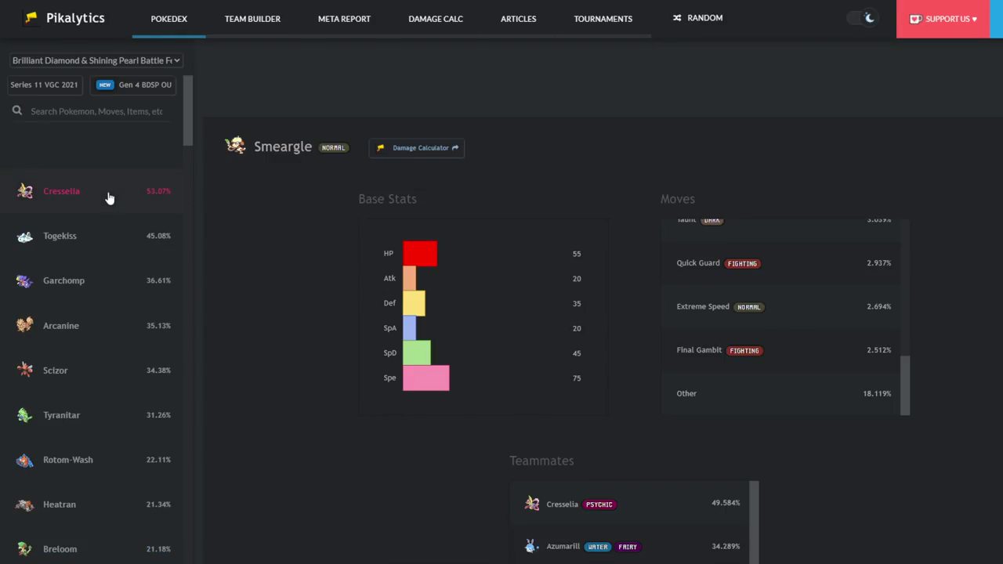
pyautogui.click(45, 193)
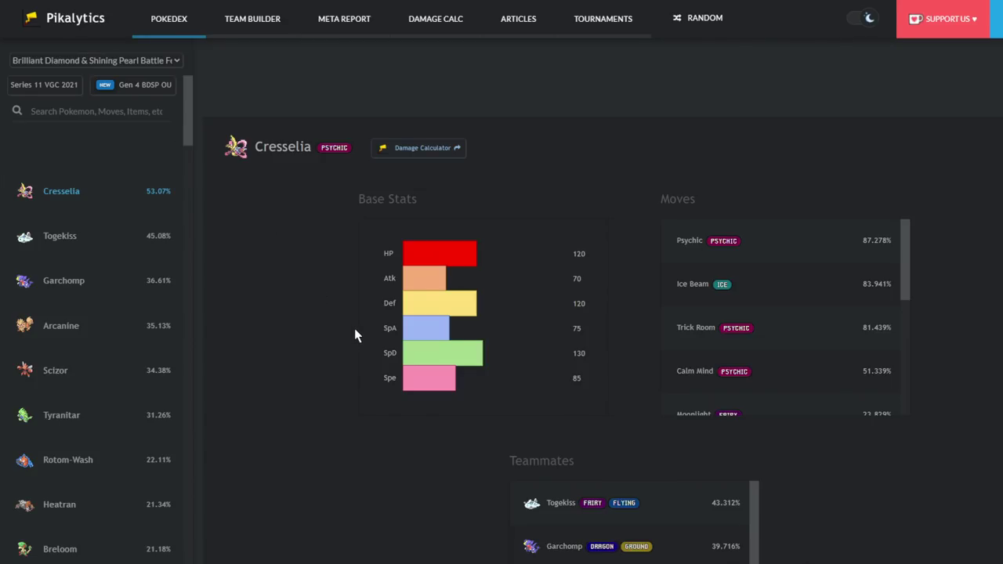
pyautogui.click(16, 268)
pyautogui.click(69, 235)
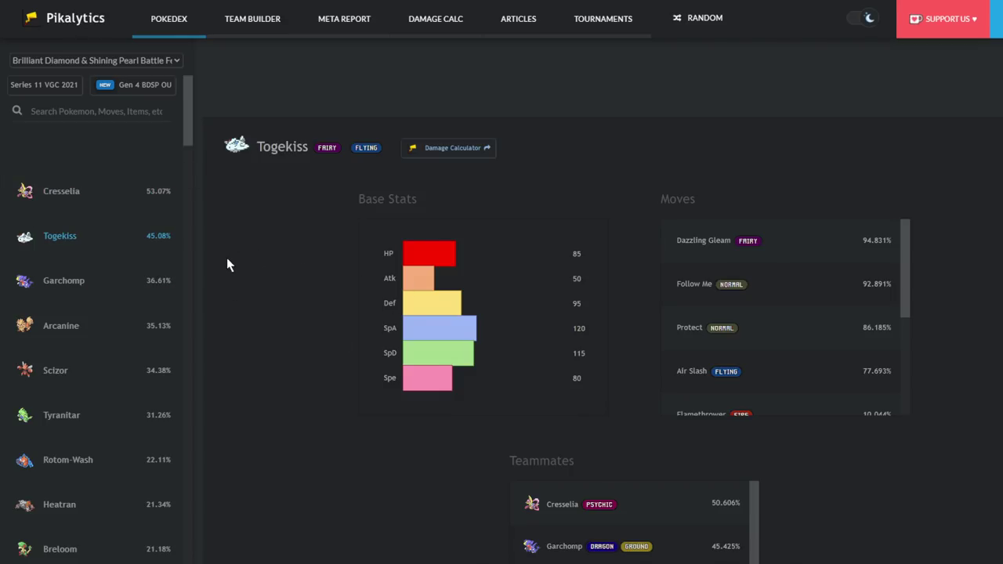
pyautogui.click(82, 284)
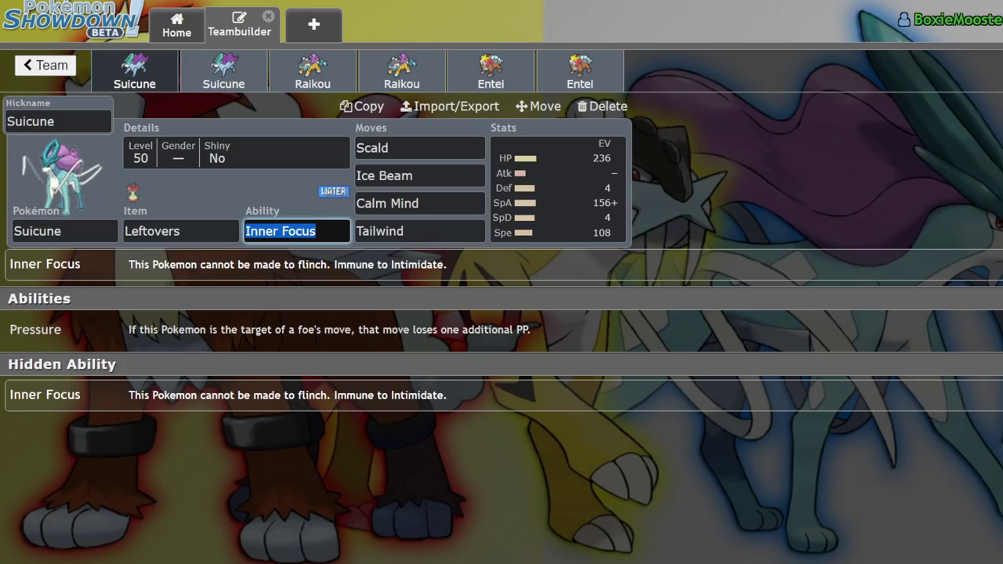
pyautogui.click(558, 188)
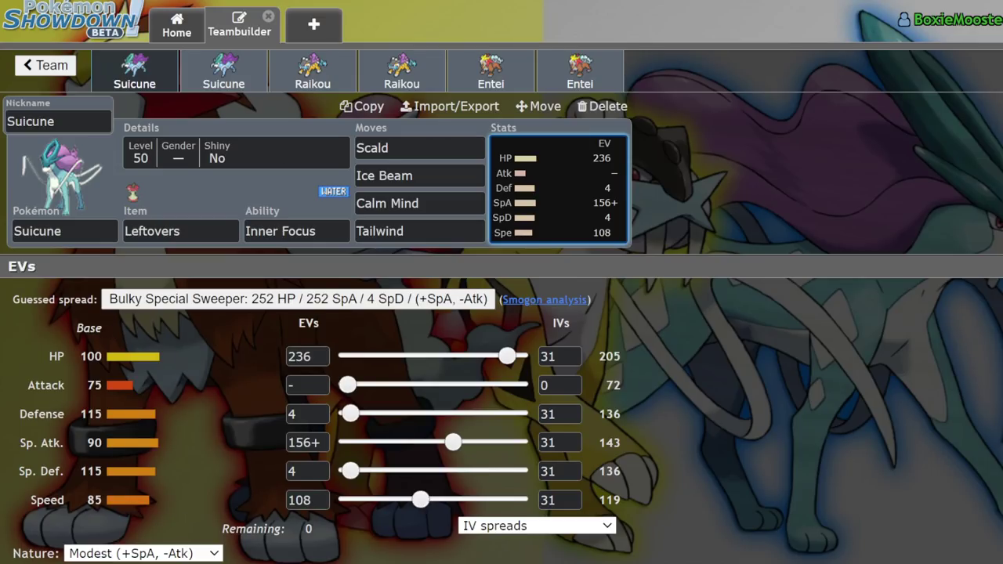
# - Check alternatives for Suicune's Scald and Ice Beam, then browse Arcanine, Tyranitar and Scizor pages
pyautogui.click(423, 150)
pyautogui.click(462, 176)
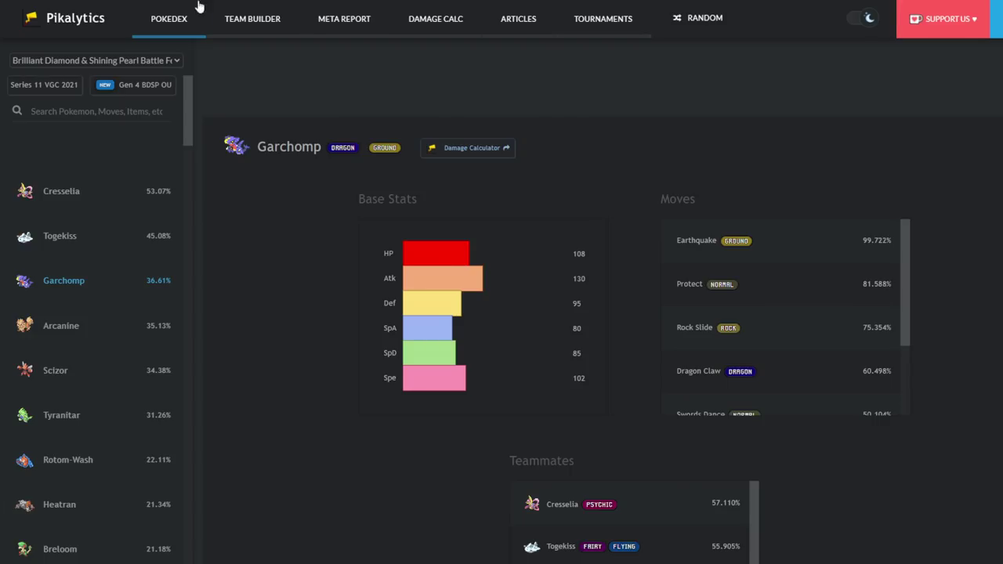
pyautogui.click(102, 329)
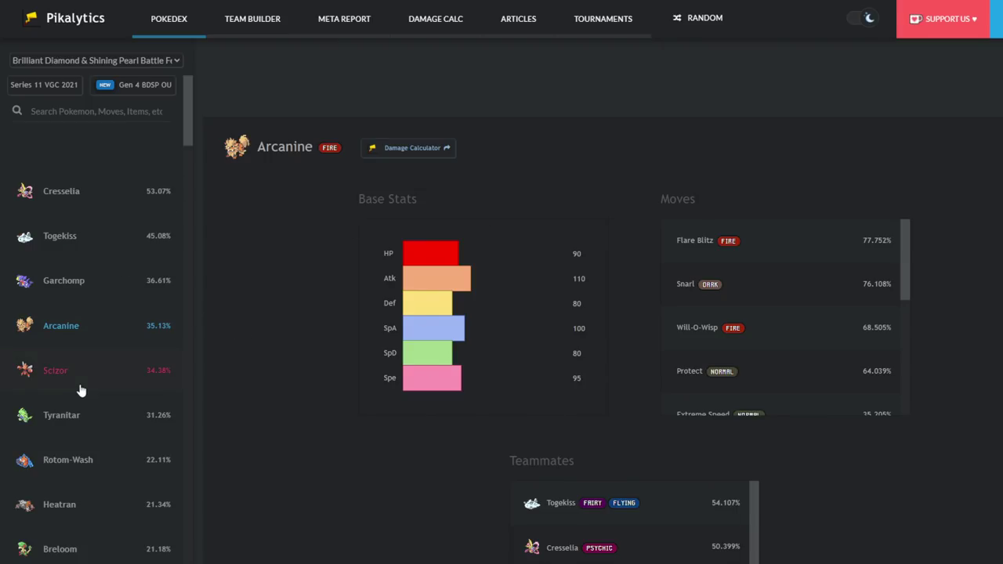
pyautogui.click(55, 377)
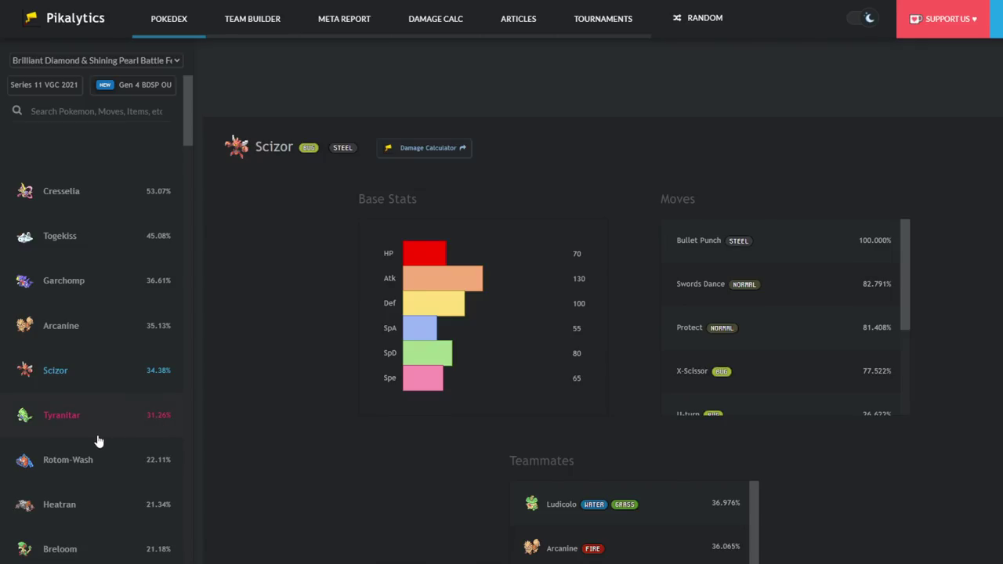
pyautogui.click(70, 418)
pyautogui.click(99, 373)
pyautogui.scroll(-2, 67, 343)
pyautogui.scroll(2, 134, 291)
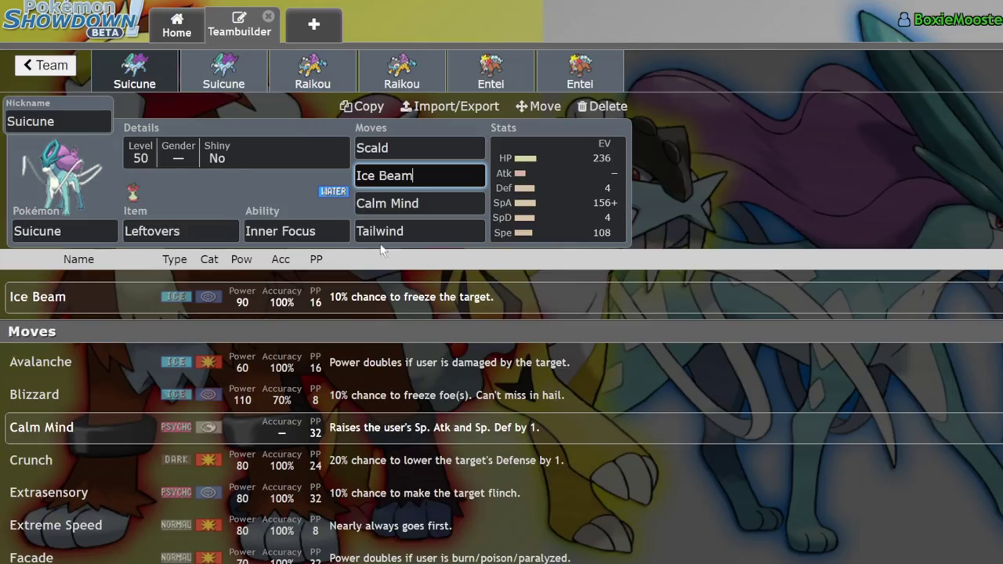
# - Show the first Suicune's Modest 236 HP / 156 Sp. Atk / 108 Speed spread, glancing at Scald's options
pyautogui.click(600, 186)
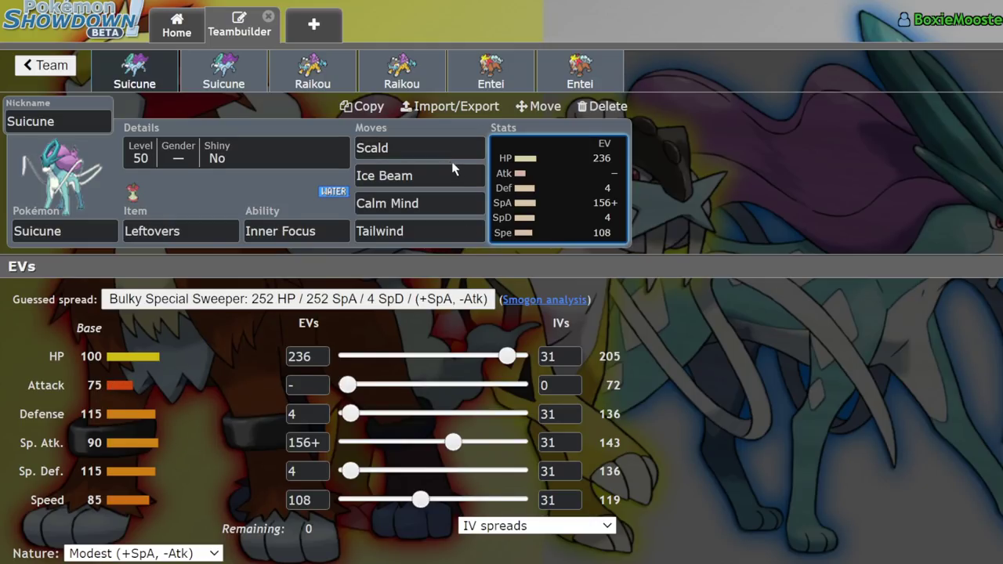
pyautogui.click(421, 148)
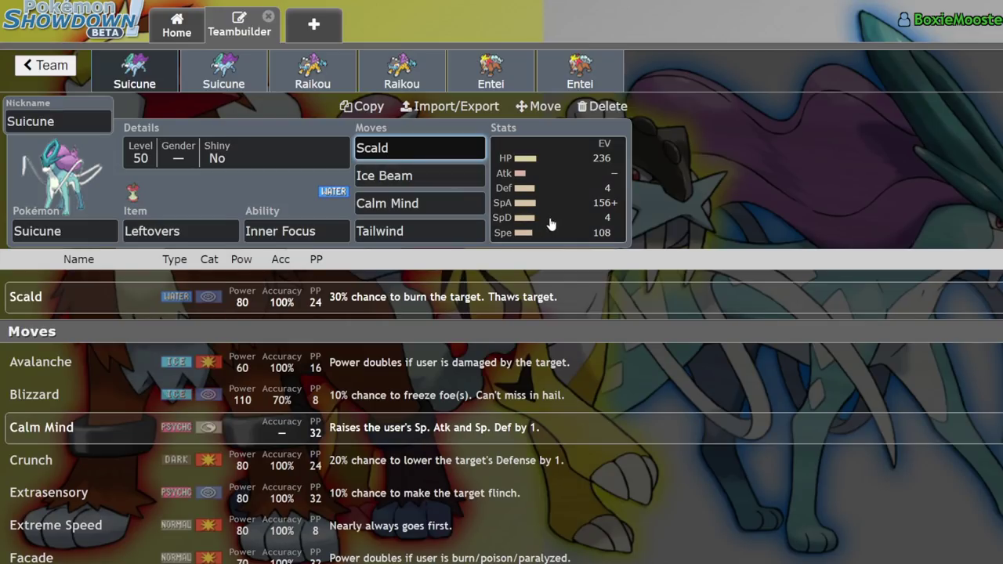
pyautogui.click(558, 188)
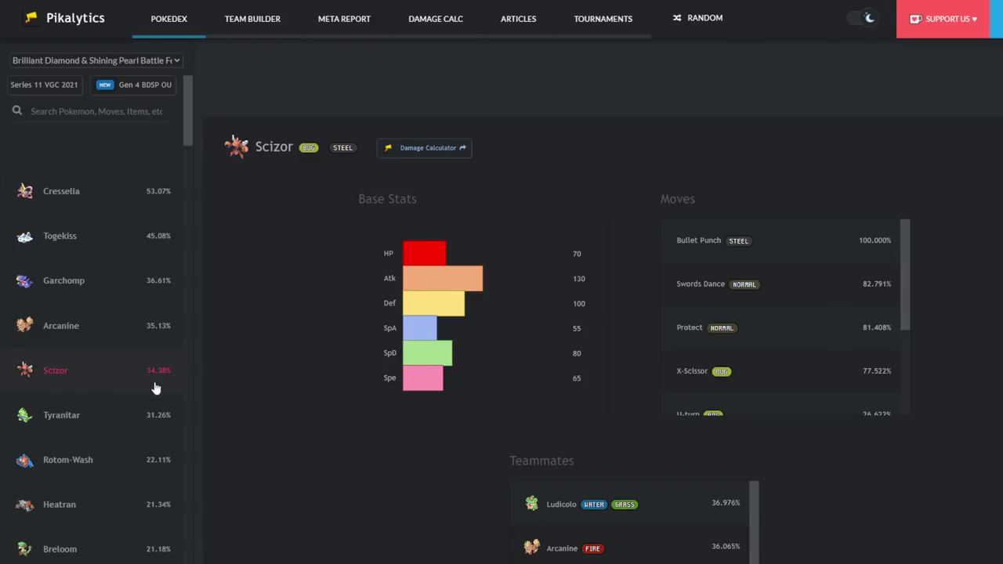
pyautogui.click(109, 411)
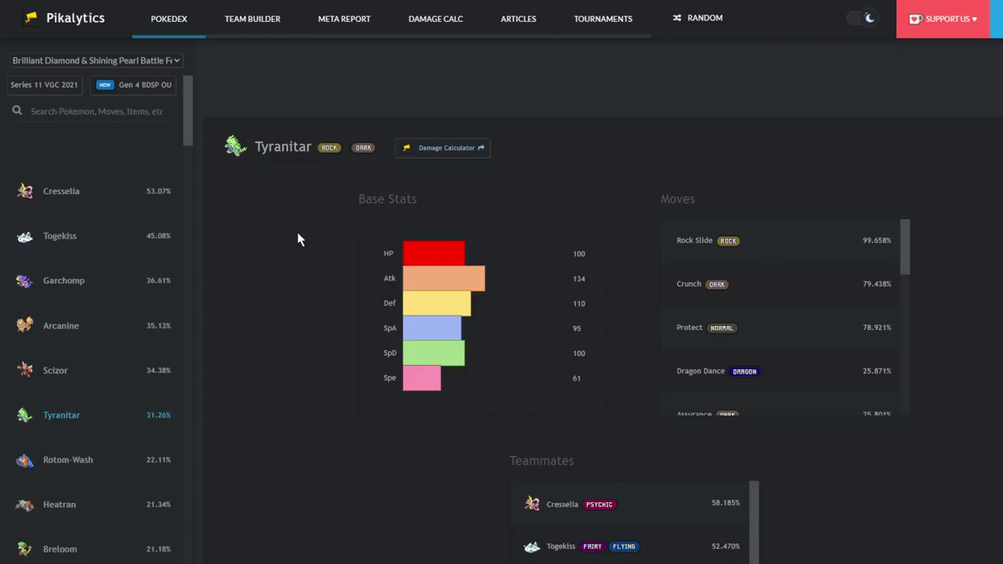
pyautogui.scroll(-1, 384, 382)
pyautogui.scroll(-5, 384, 382)
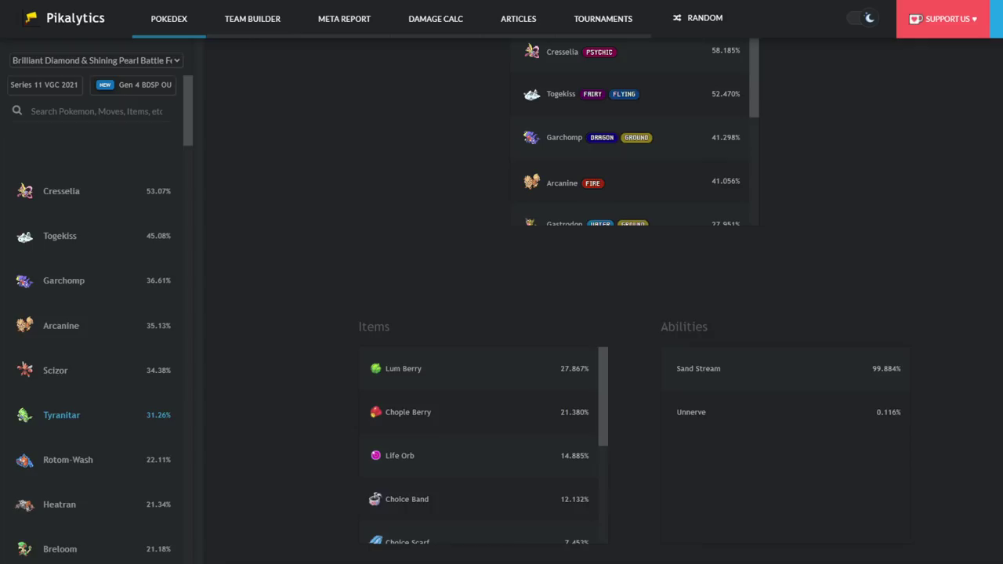
pyautogui.scroll(-6, 138, 250)
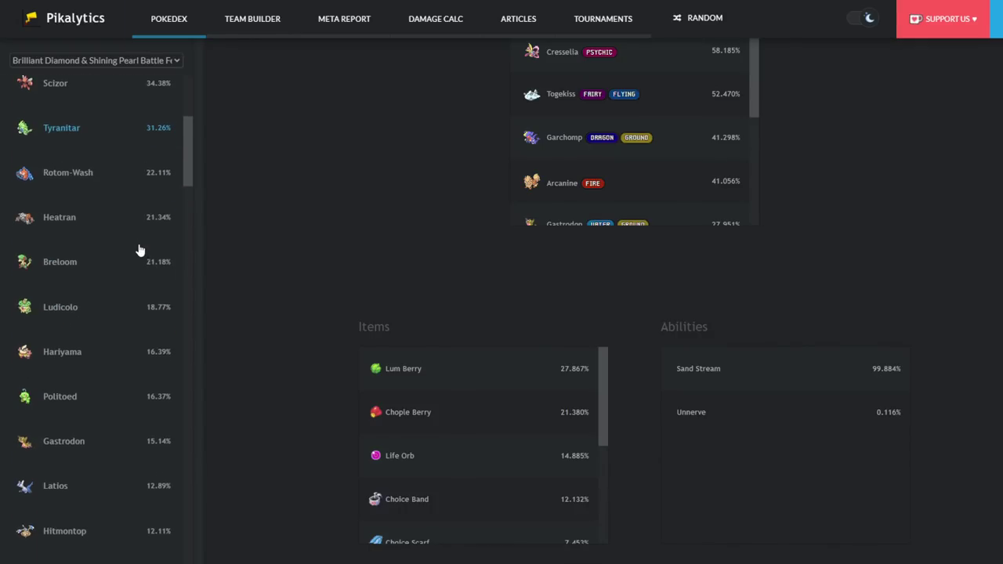
pyautogui.scroll(3, 118, 332)
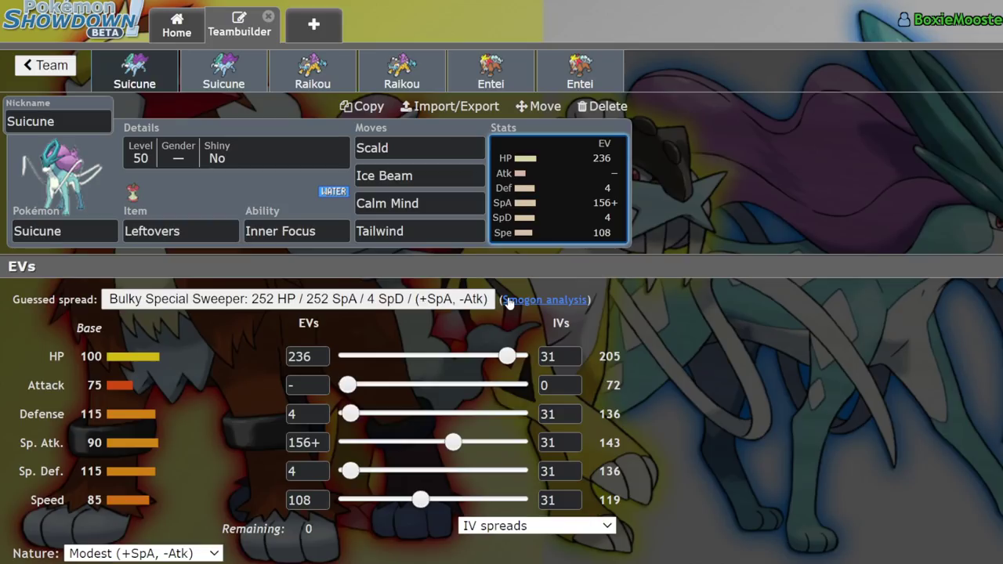
# - Compare both Suicune sets, inspecting the second's Tailwind and Snarl moves and defensive EVs
pyautogui.click(216, 81)
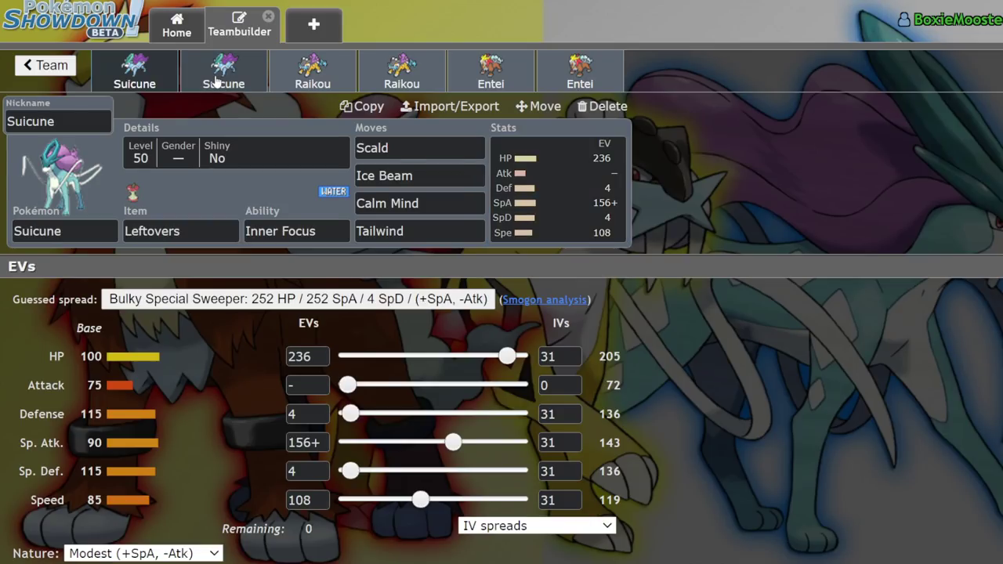
pyautogui.click(176, 88)
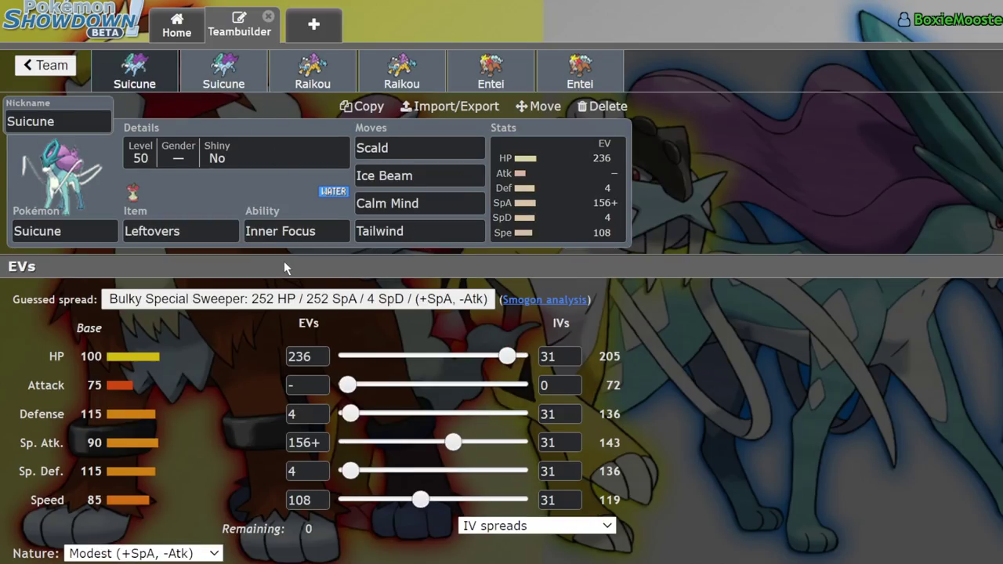
pyautogui.click(423, 232)
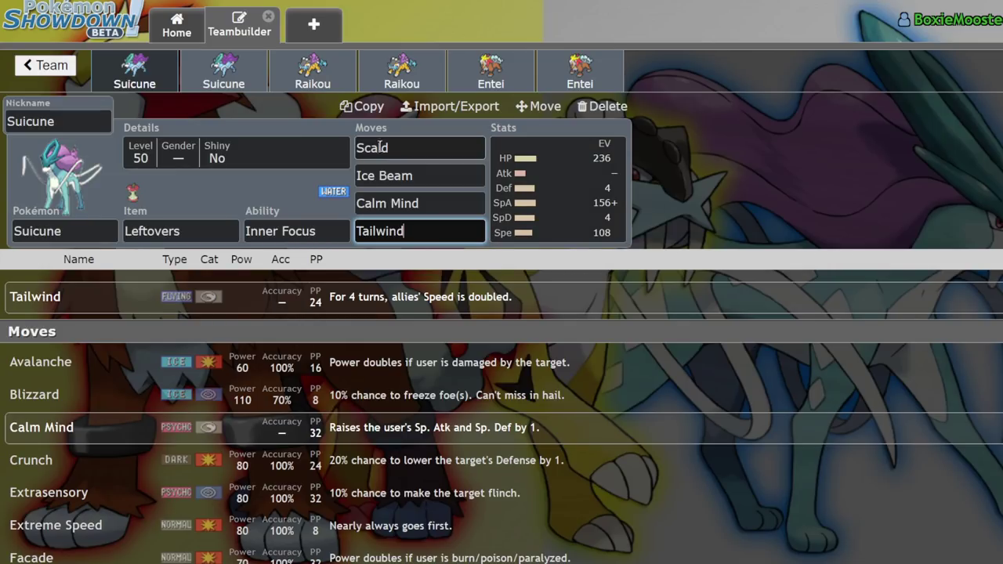
pyautogui.click(224, 75)
pyautogui.click(469, 185)
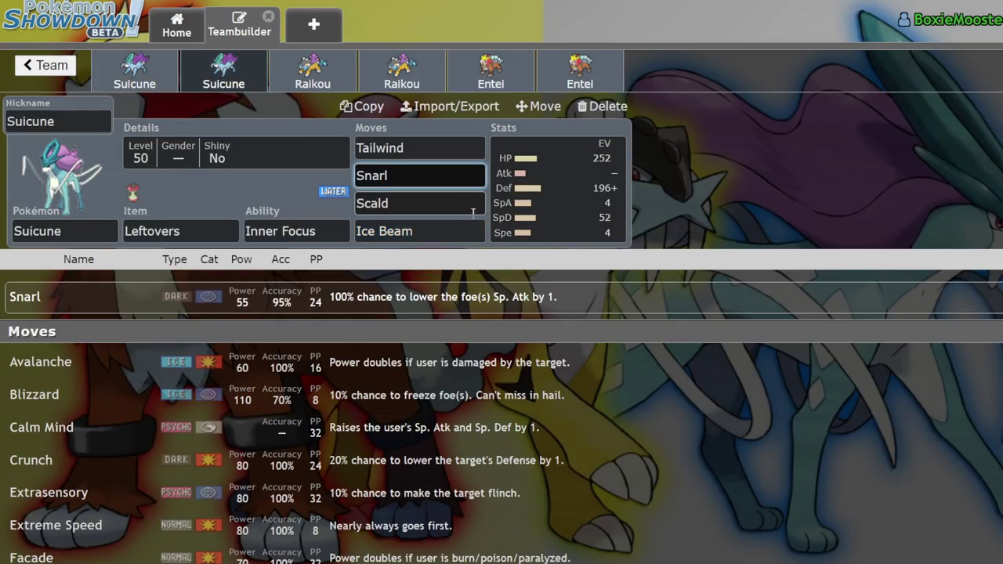
pyautogui.click(595, 194)
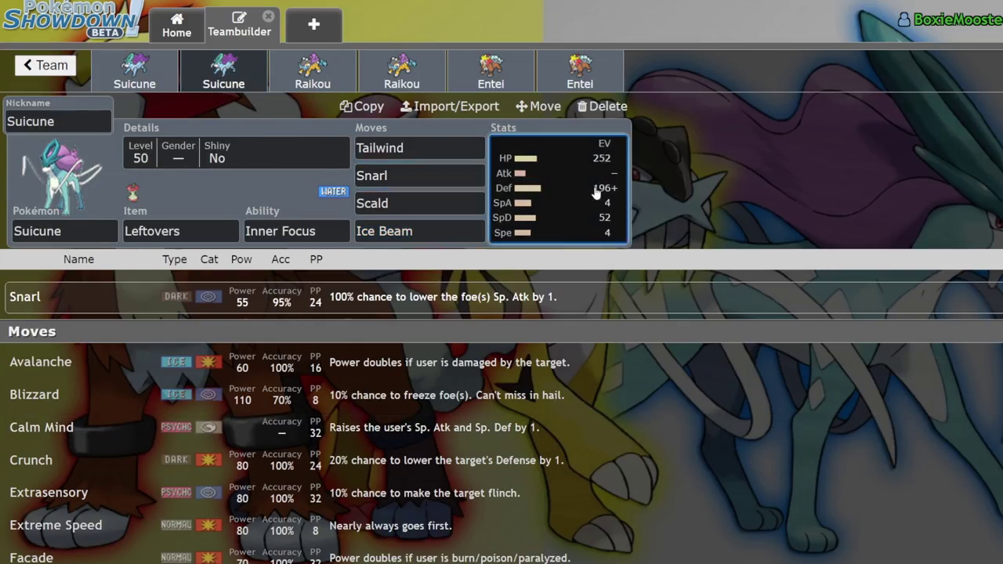
pyautogui.click(443, 149)
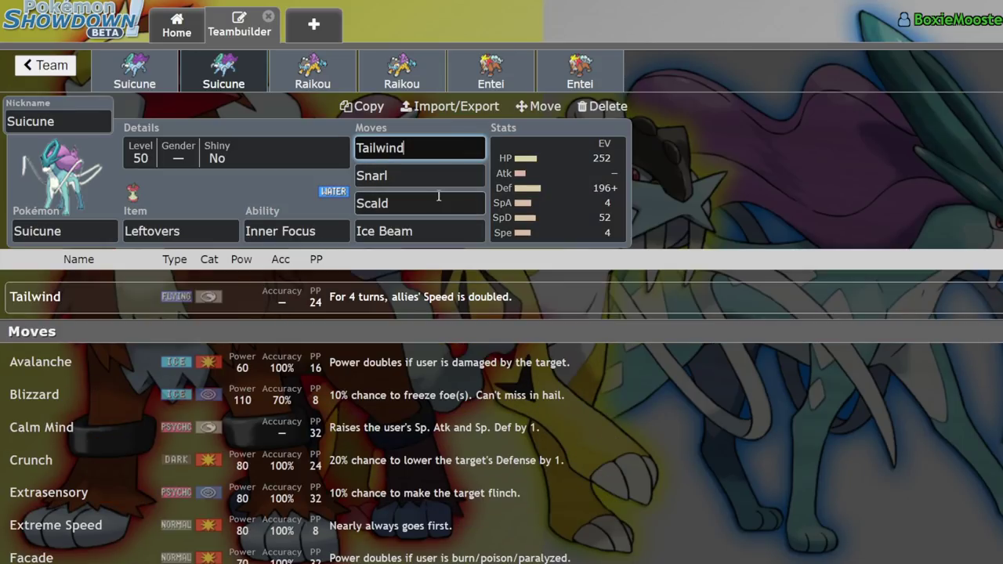
pyautogui.click(470, 174)
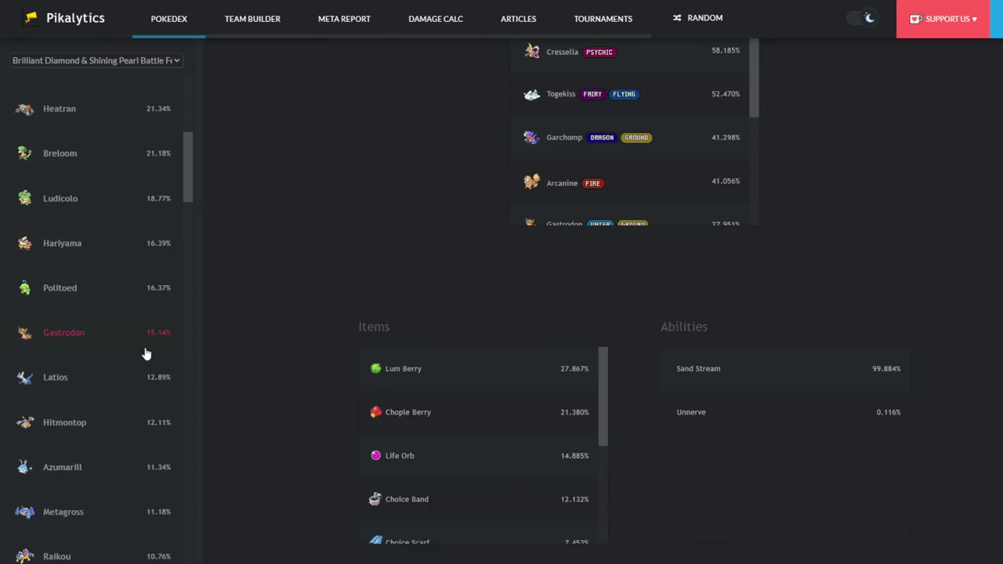
pyautogui.scroll(2, 124, 313)
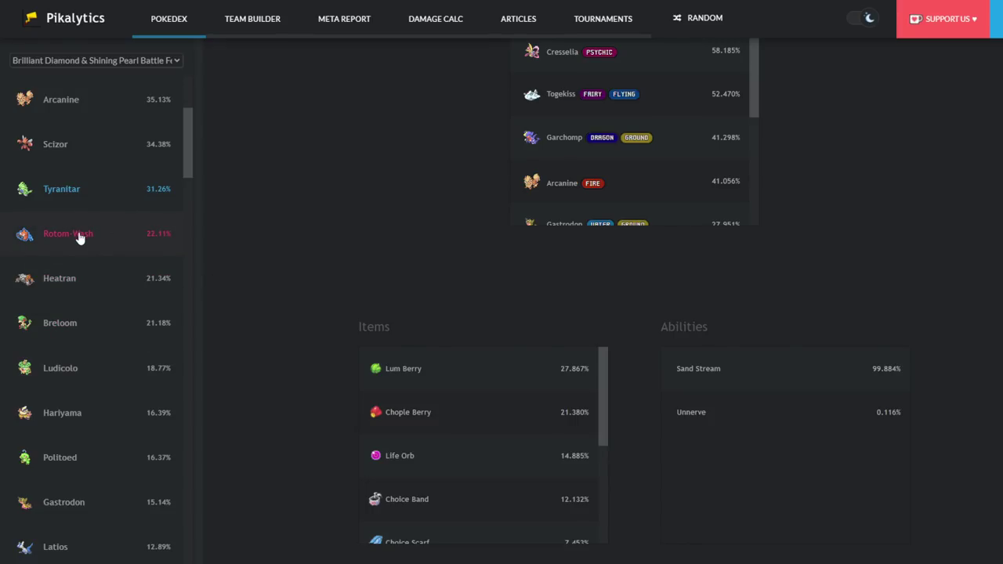
pyautogui.scroll(-2, 72, 439)
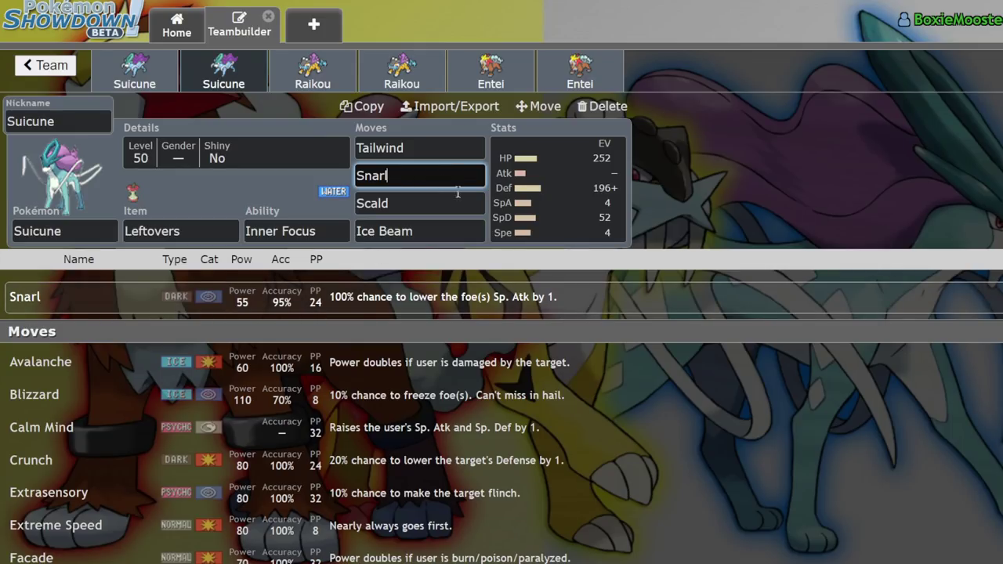
# - Inspect the first Raikou's Inner Focus ability, Light Clay item, Snarl move and Timid speed EVs
pyautogui.click(313, 81)
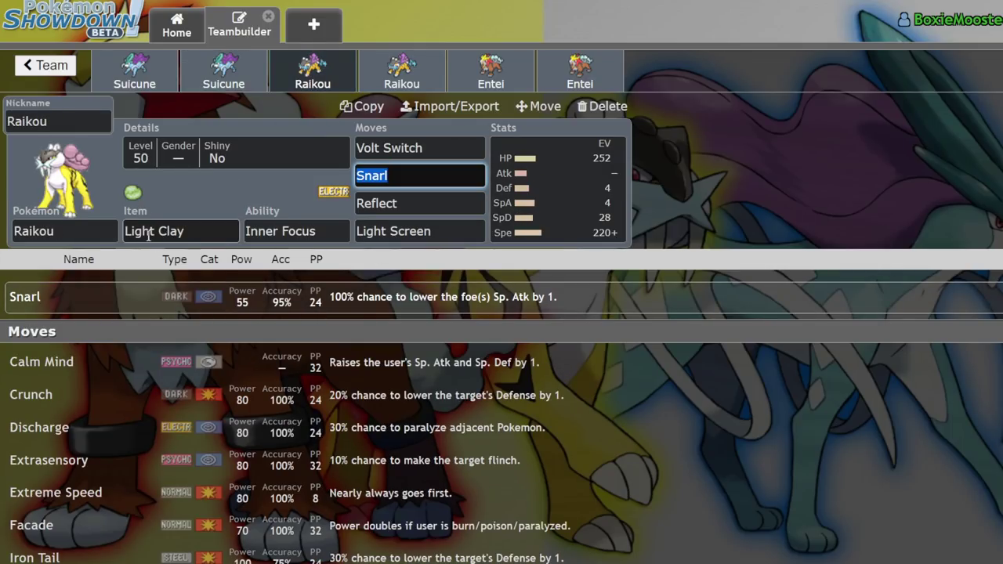
pyautogui.click(300, 227)
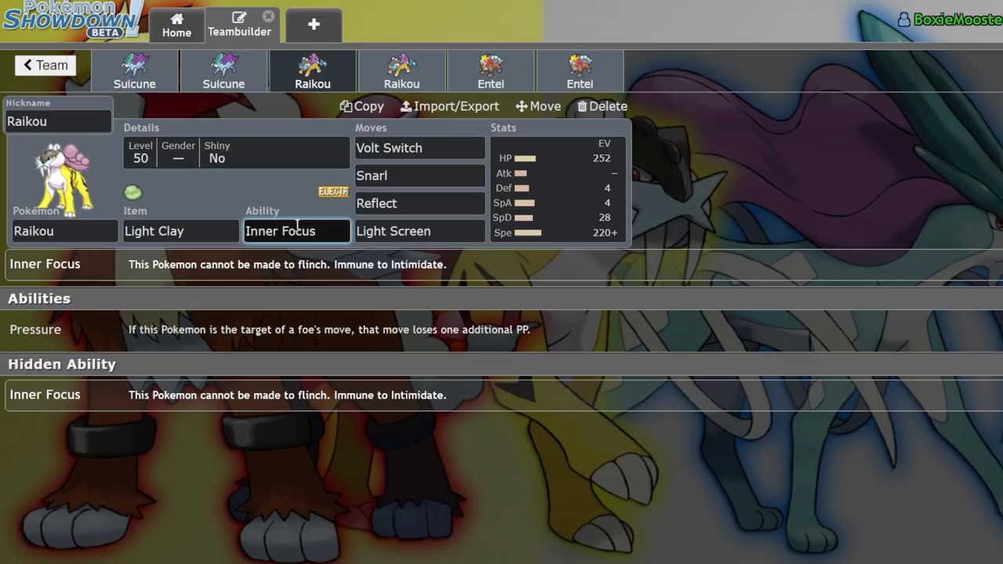
pyautogui.click(539, 203)
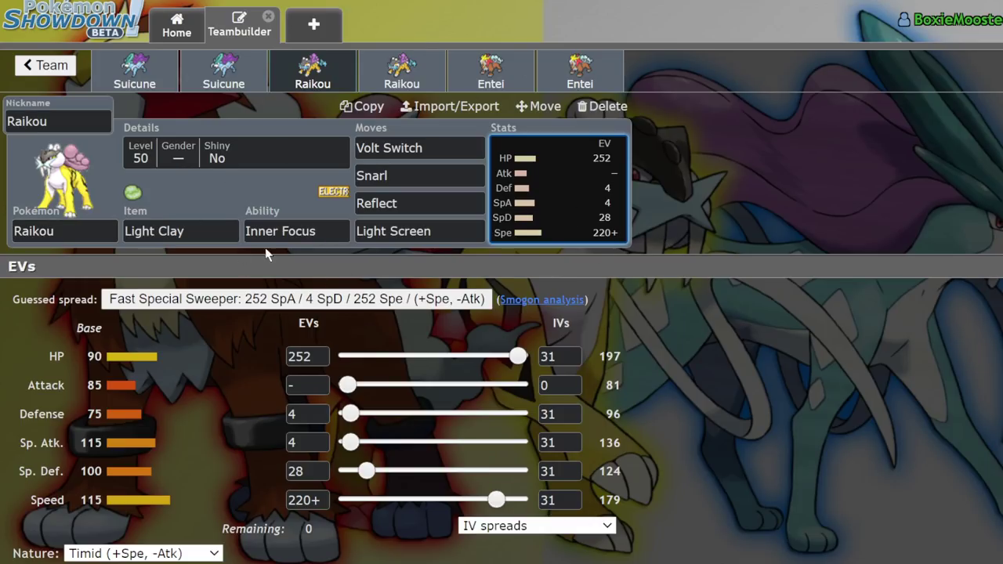
pyautogui.click(168, 231)
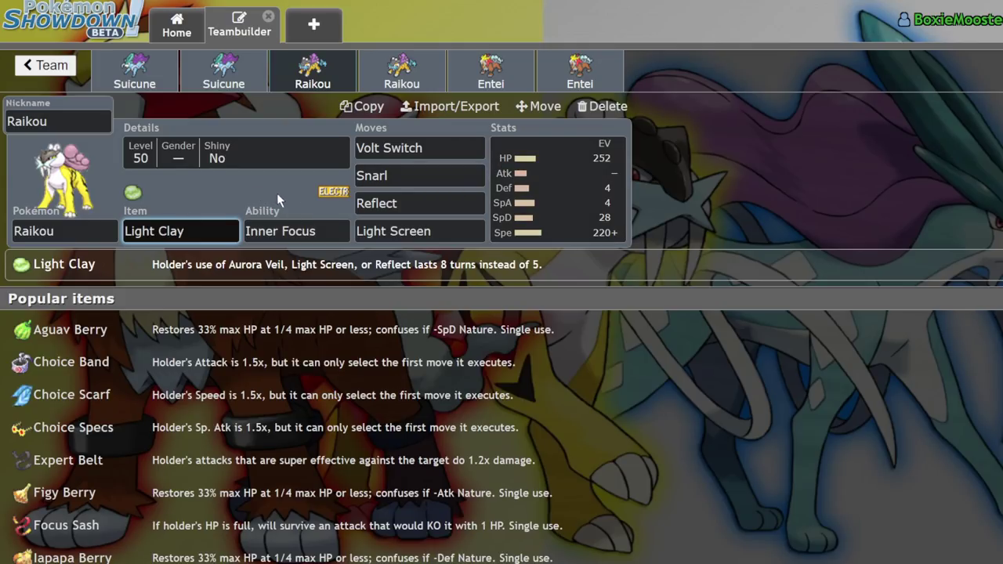
pyautogui.click(421, 179)
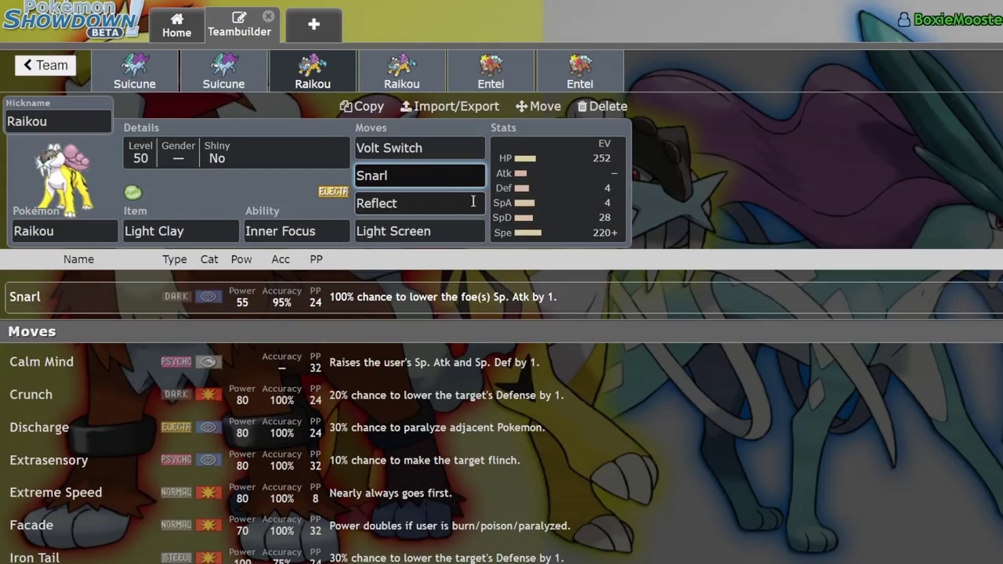
pyautogui.click(561, 208)
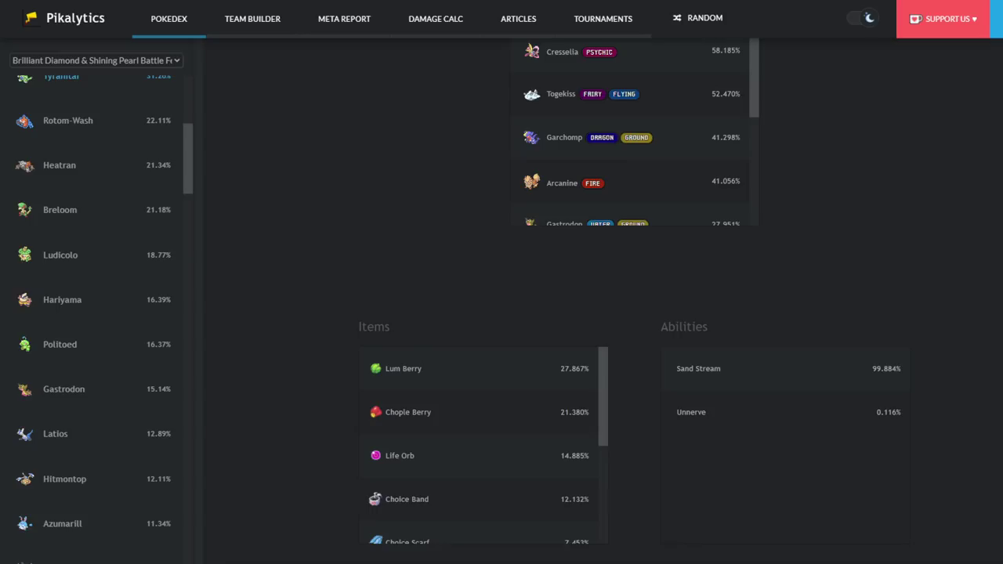
pyautogui.scroll(4, 136, 231)
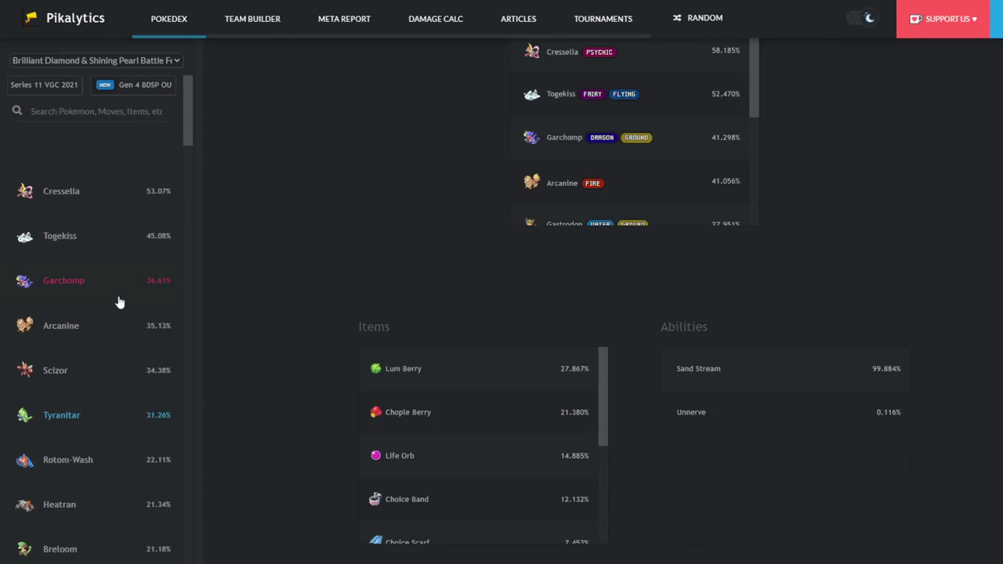
pyautogui.scroll(-5, 119, 302)
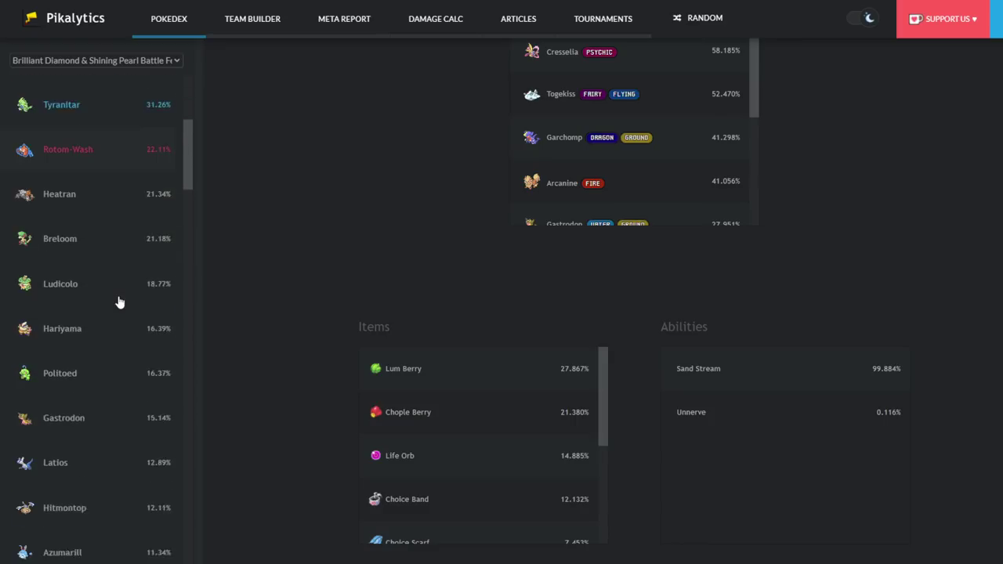
pyautogui.click(119, 303)
pyautogui.scroll(-3, 119, 303)
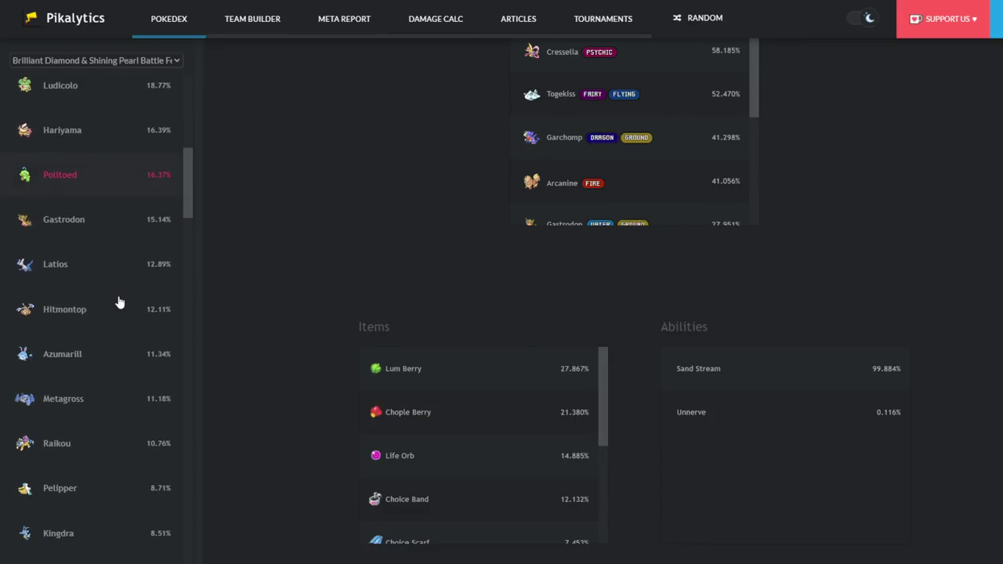
pyautogui.scroll(10, 119, 302)
pyautogui.scroll(-2, 119, 302)
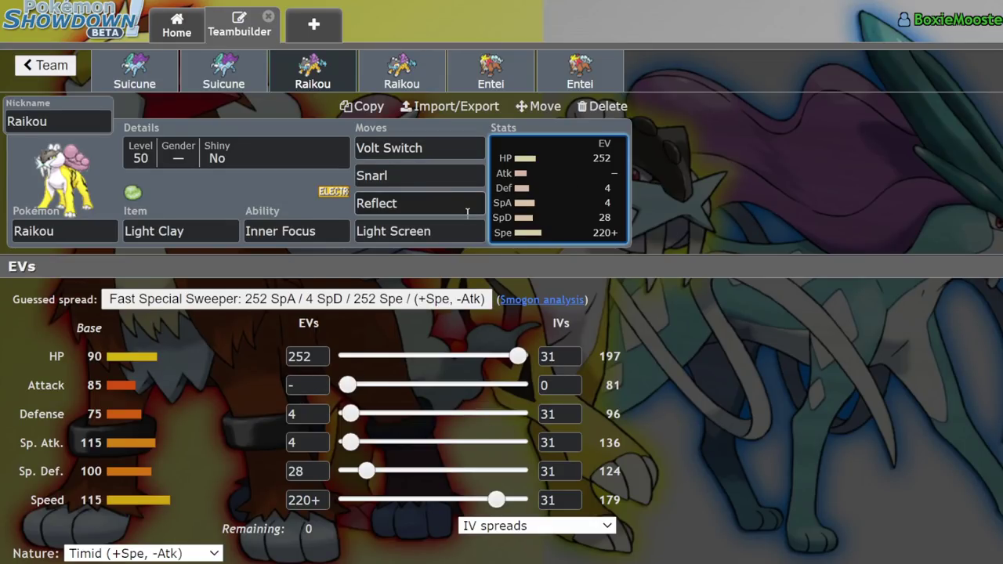
# - Check Raikou's Reflect move, then list popular held items beside Light Clay
pyautogui.click(413, 205)
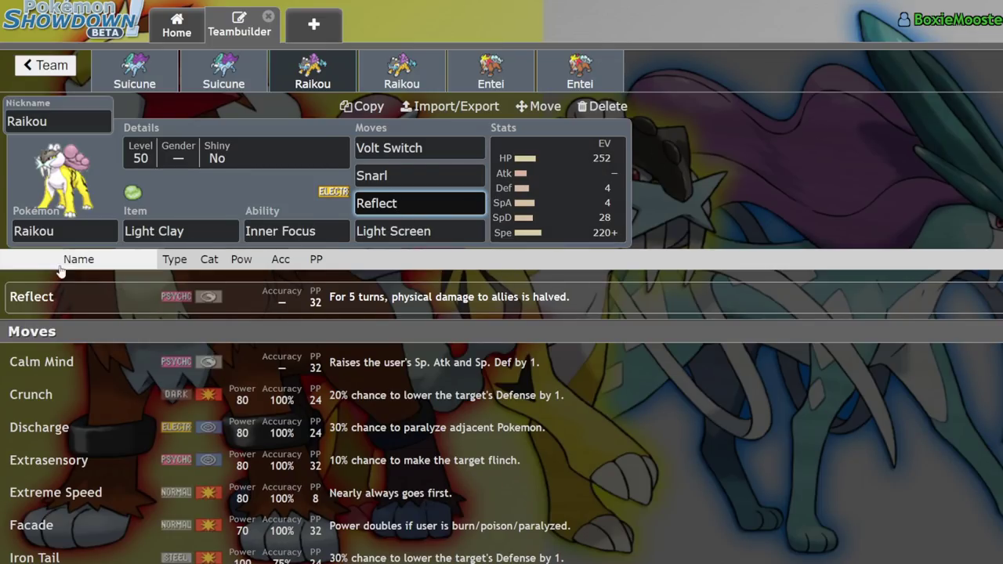
pyautogui.click(172, 232)
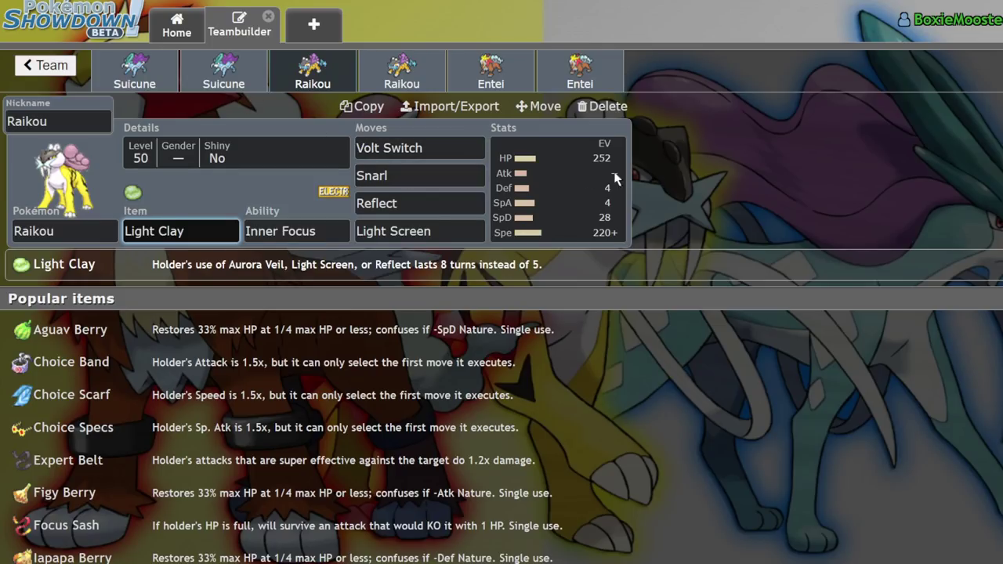
pyautogui.moveTo(468, 362); pyautogui.dragTo(506, 397)
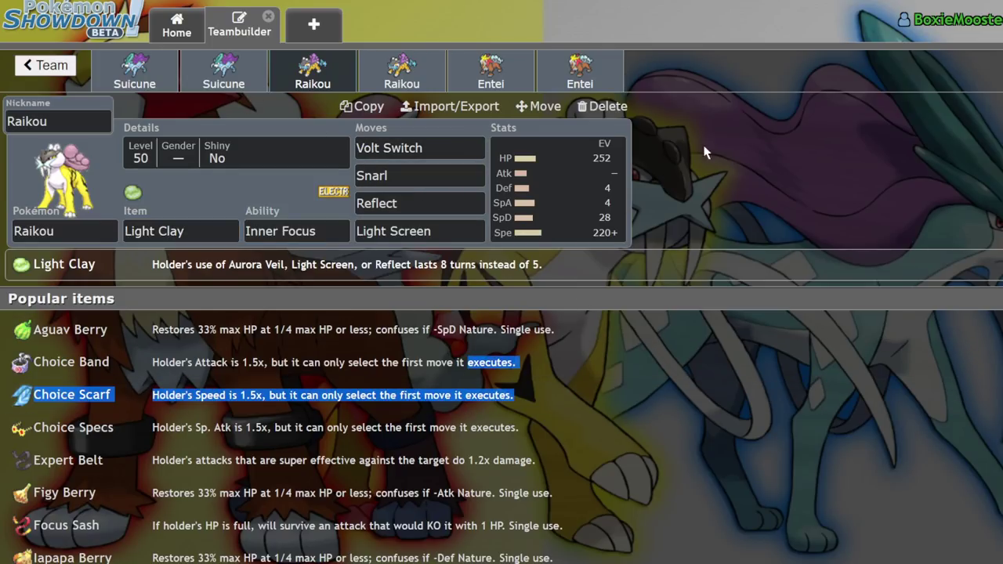
pyautogui.click(811, 159)
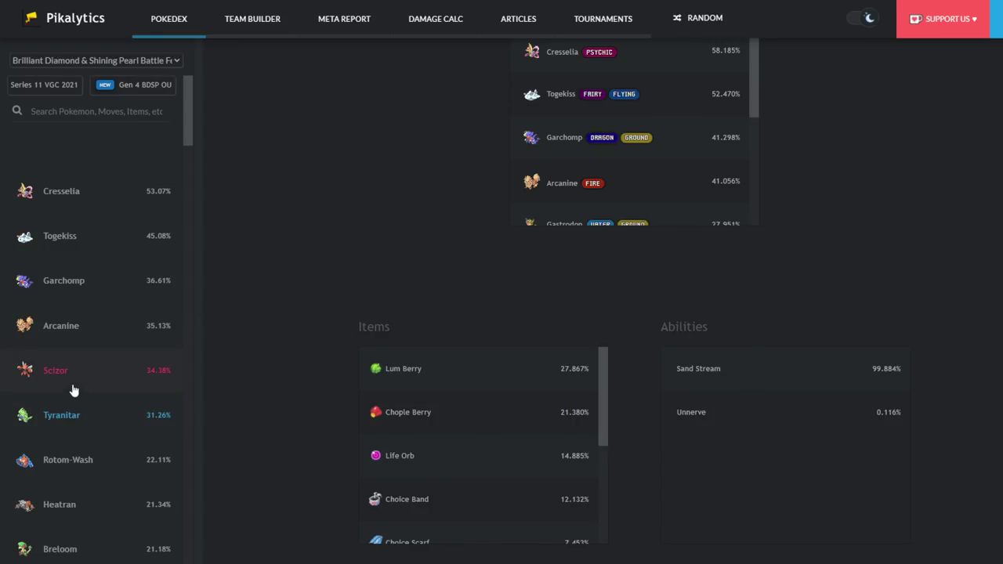
# - Open Rotom-Wash's Pikalytics page and scroll through its stats, moves and teammates
pyautogui.click(78, 460)
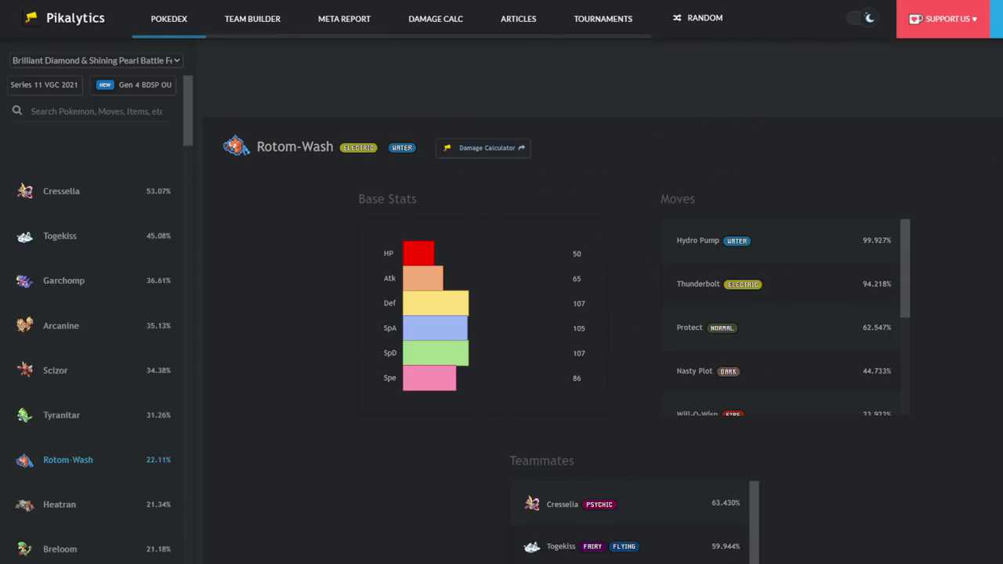
pyautogui.scroll(-2, 152, 452)
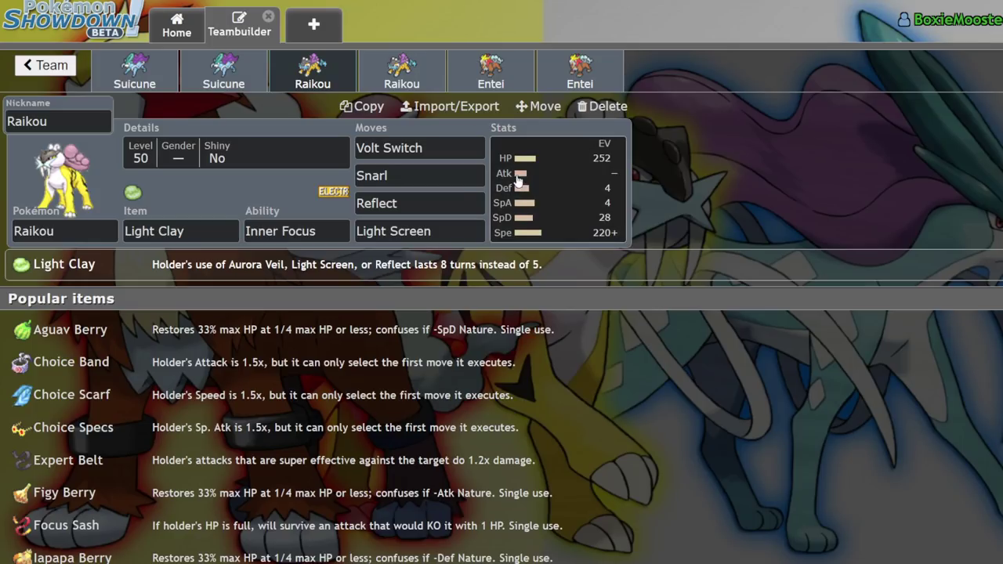
pyautogui.click(540, 195)
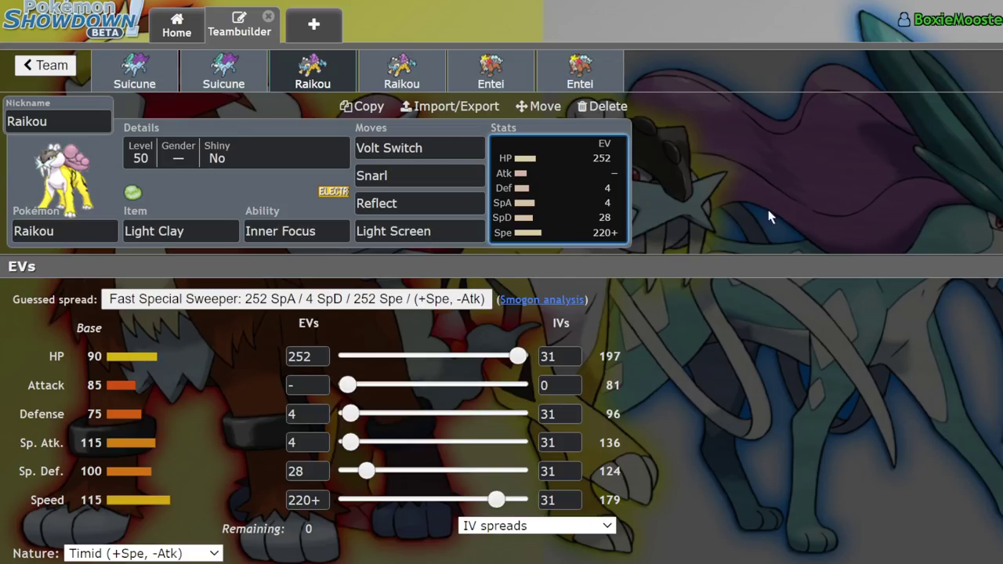
pyautogui.click(445, 201)
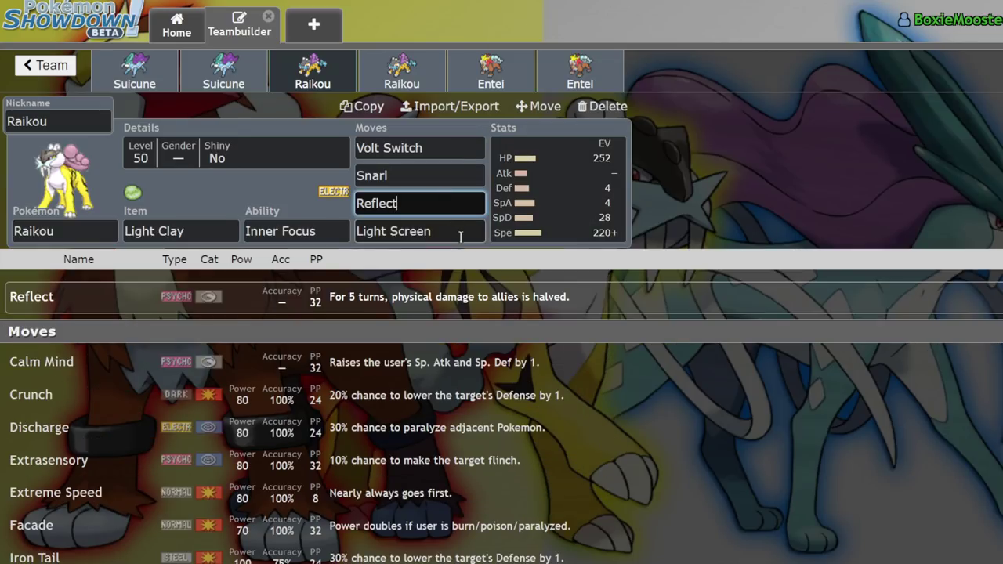
pyautogui.press('Tab')
pyautogui.press('Tab')
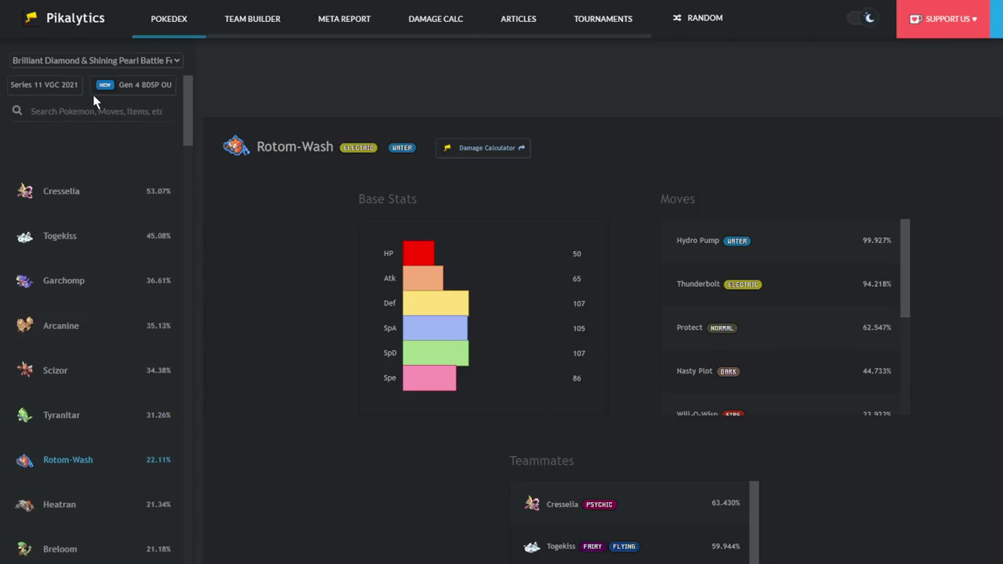
# - Filter the Pikalytics usage list by 'water' and open Milotic's page
pyautogui.click(105, 112)
pyautogui.write('water')
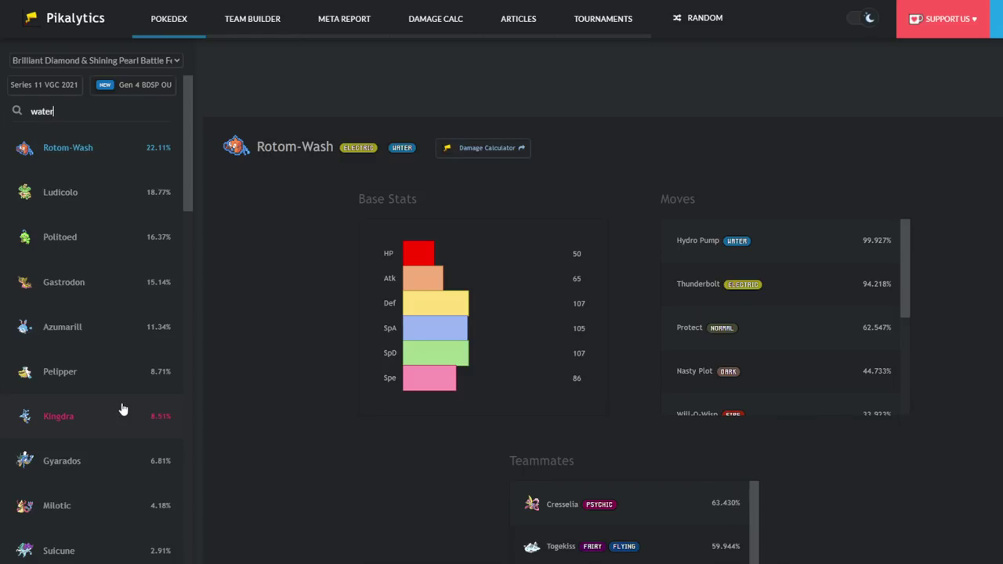
pyautogui.scroll(-1, 136, 468)
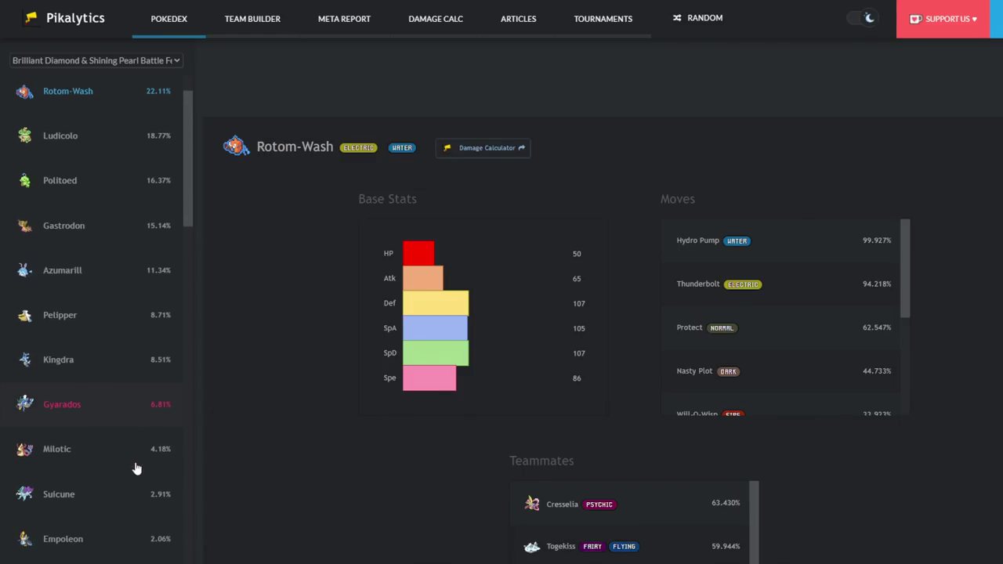
pyautogui.click(88, 469)
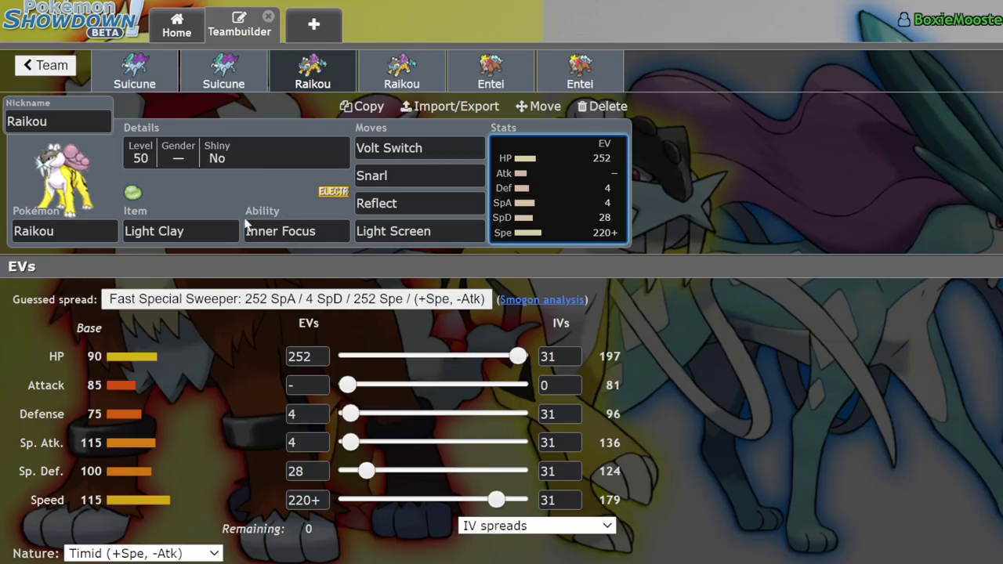
# - Create a new team in [BDSP] Battle Festival Doubles format
pyautogui.click(423, 92)
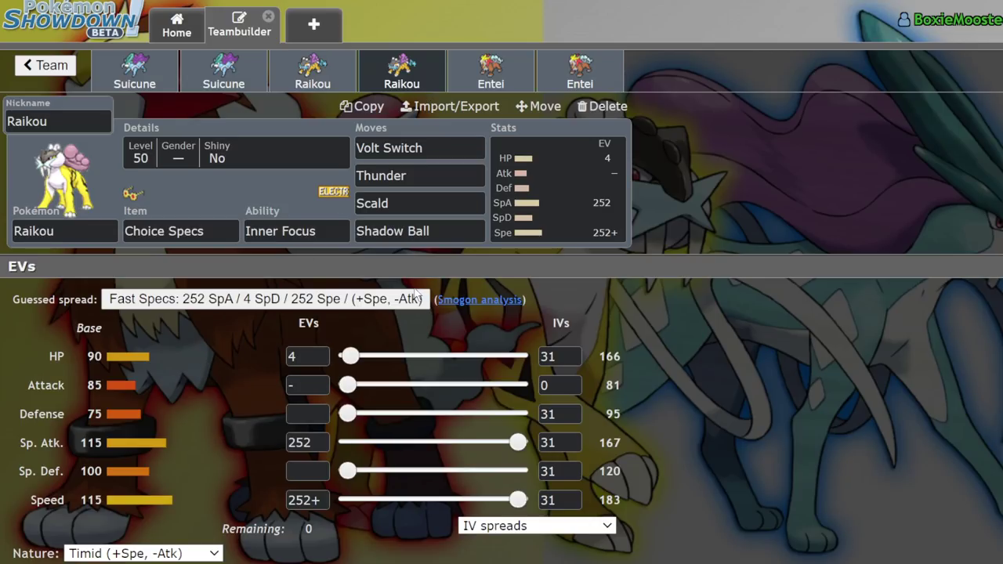
pyautogui.click(46, 65)
pyautogui.click(36, 65)
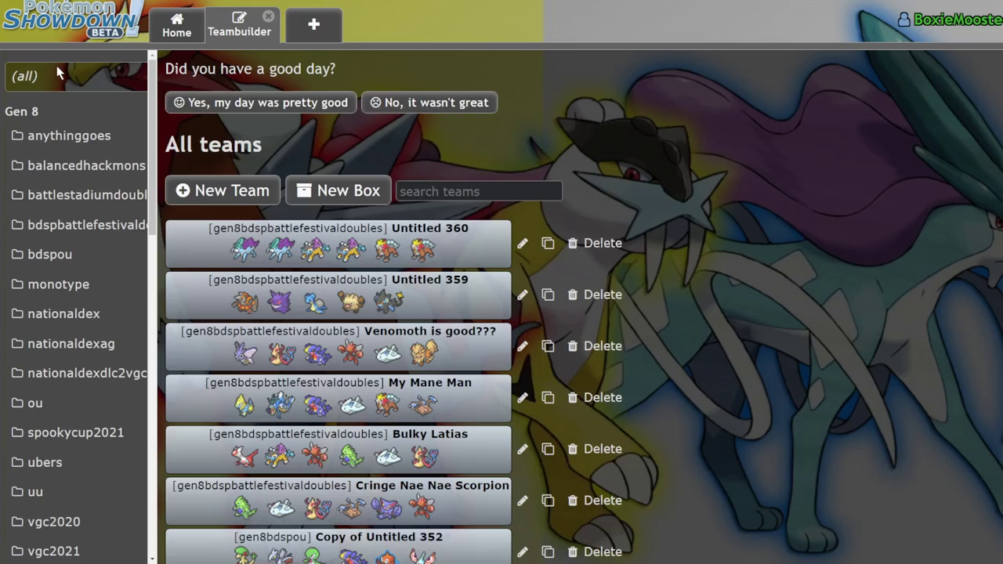
pyautogui.click(213, 200)
pyautogui.click(123, 141)
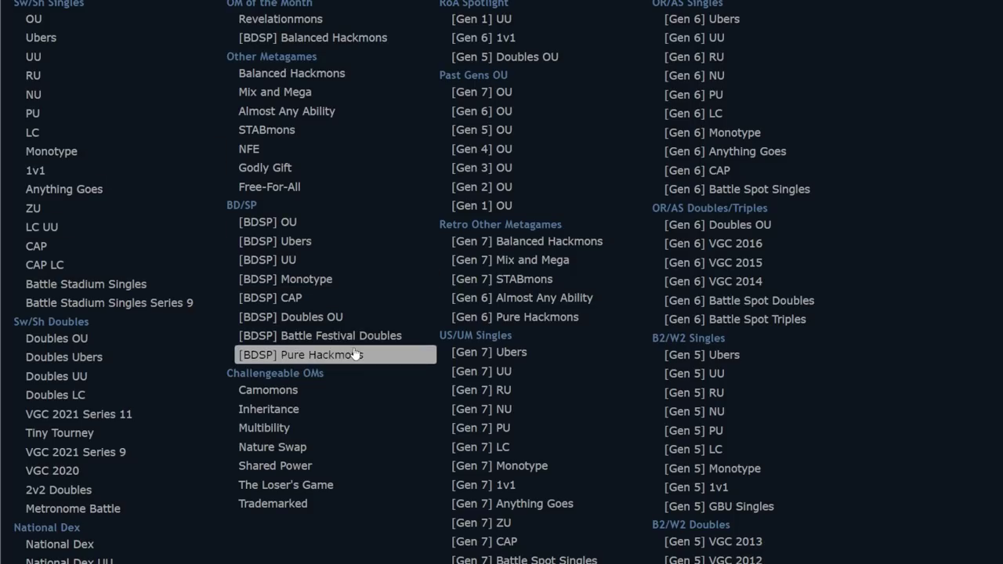
pyautogui.click(398, 338)
# - Browse Electric-type Pokémon sorted by Speed, then return to the empty team
pyautogui.click(102, 290)
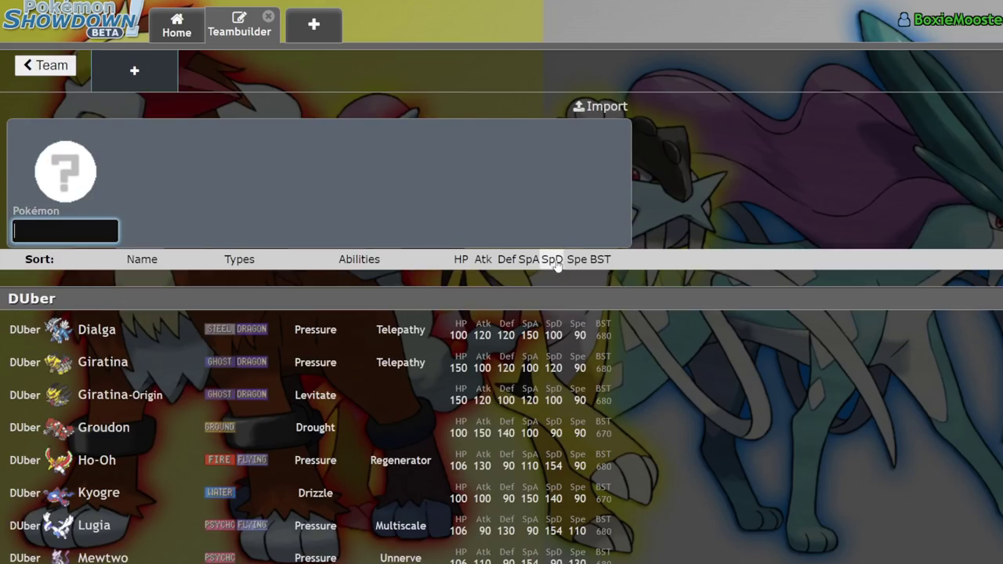
pyautogui.write('elec')
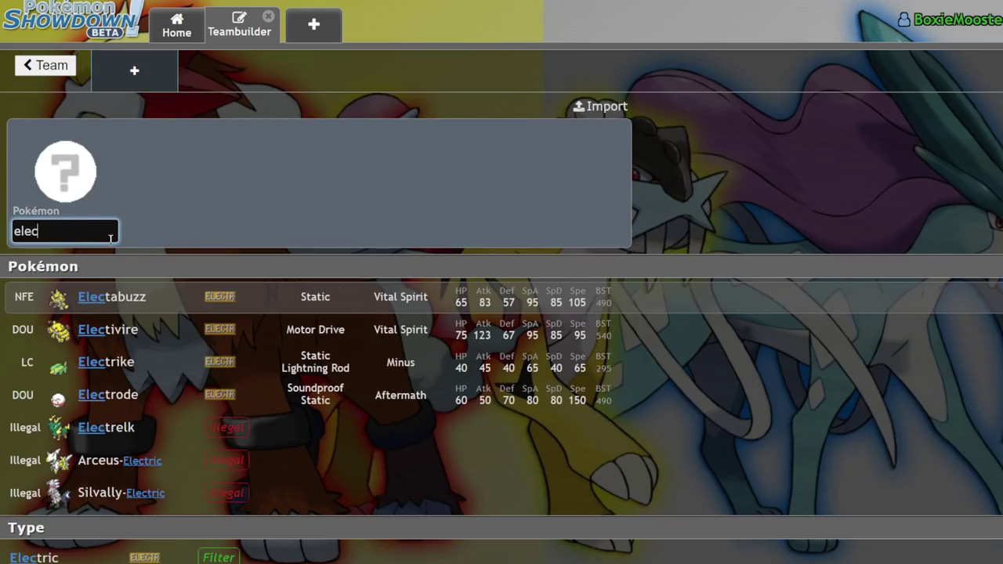
pyautogui.scroll(-2, 107, 511)
pyautogui.click(117, 445)
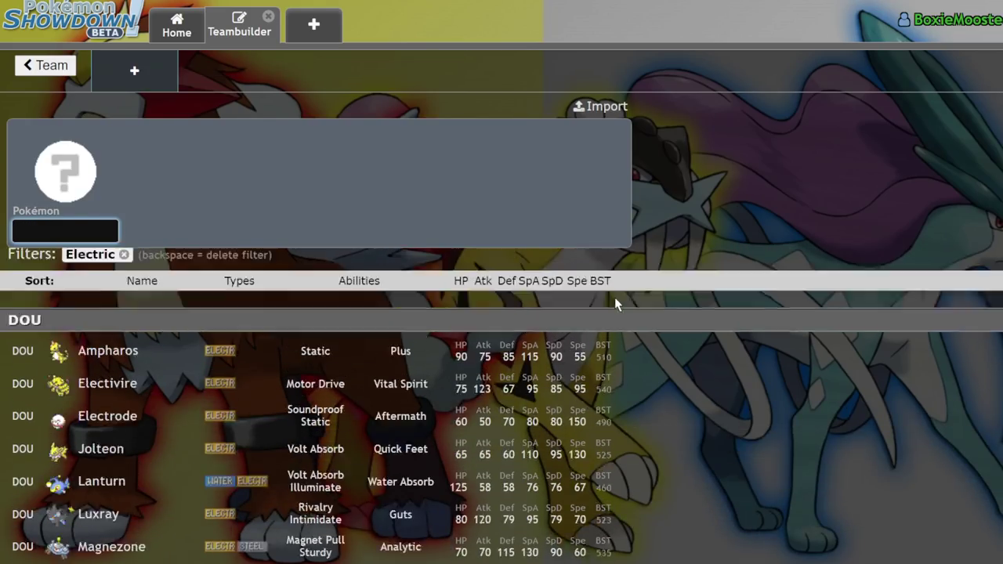
pyautogui.click(576, 291)
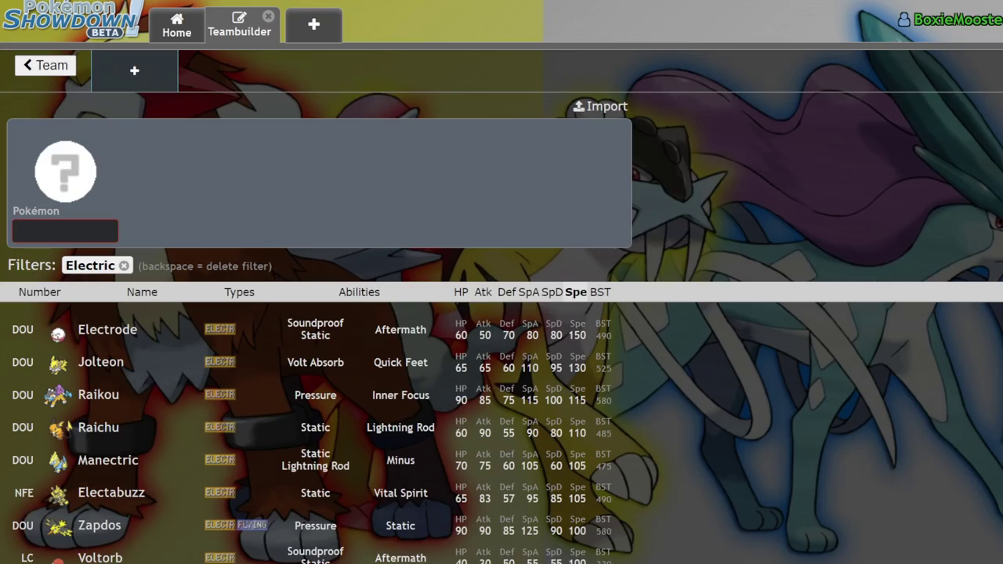
pyautogui.click(45, 65)
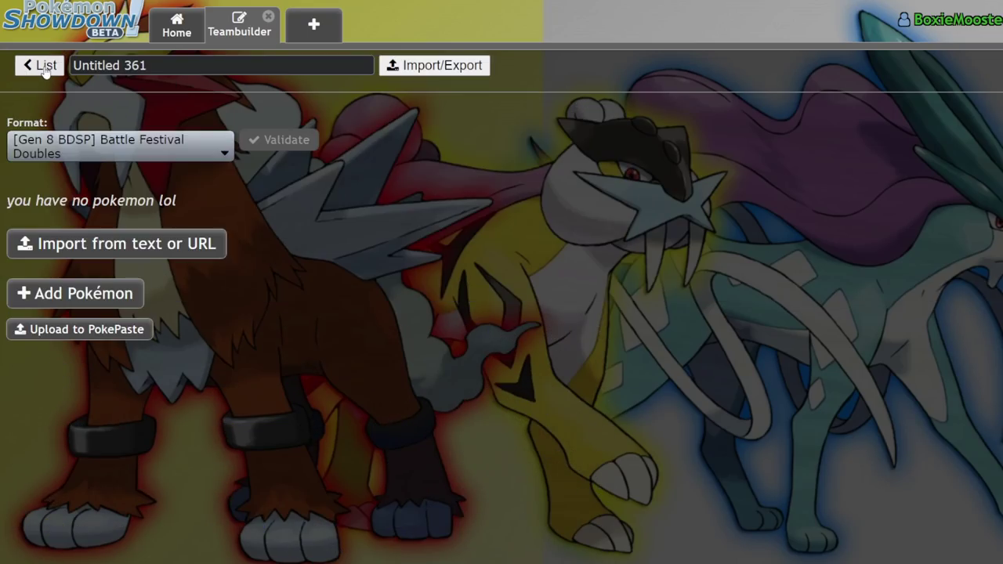
# - Reopen the Untitled 360 team from the team list and show the second Raikou's EV spread
pyautogui.click(40, 65)
pyautogui.click(357, 302)
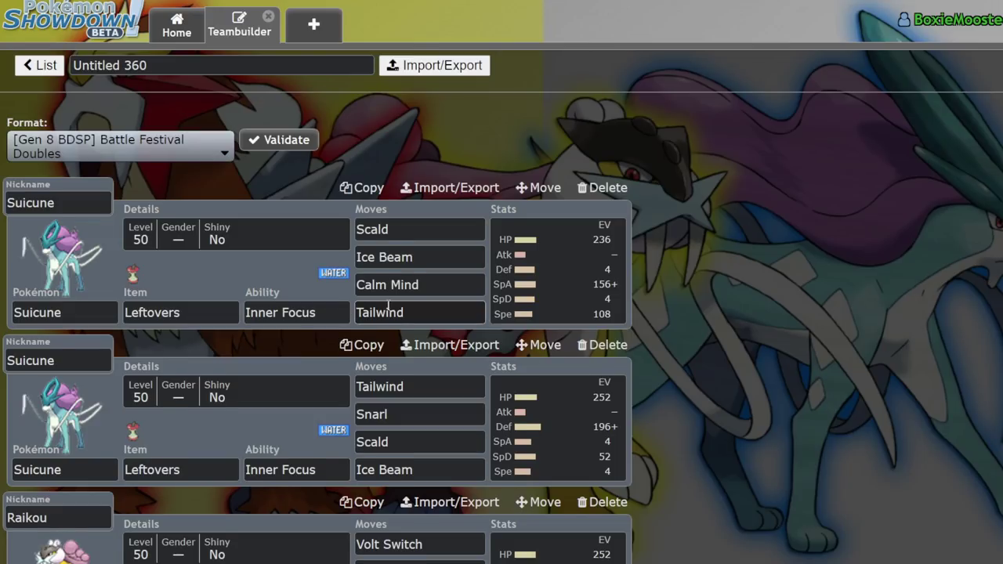
pyautogui.scroll(-4, 389, 307)
pyautogui.click(603, 389)
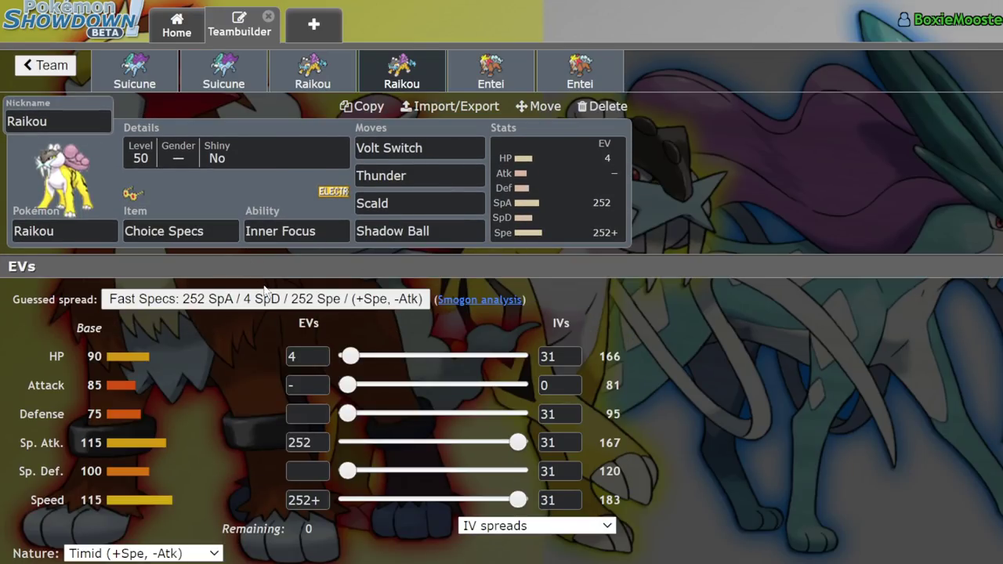
# - Review the Choice Specs Raikou's Scald, Thunder and Shadow Ball move options
pyautogui.click(419, 210)
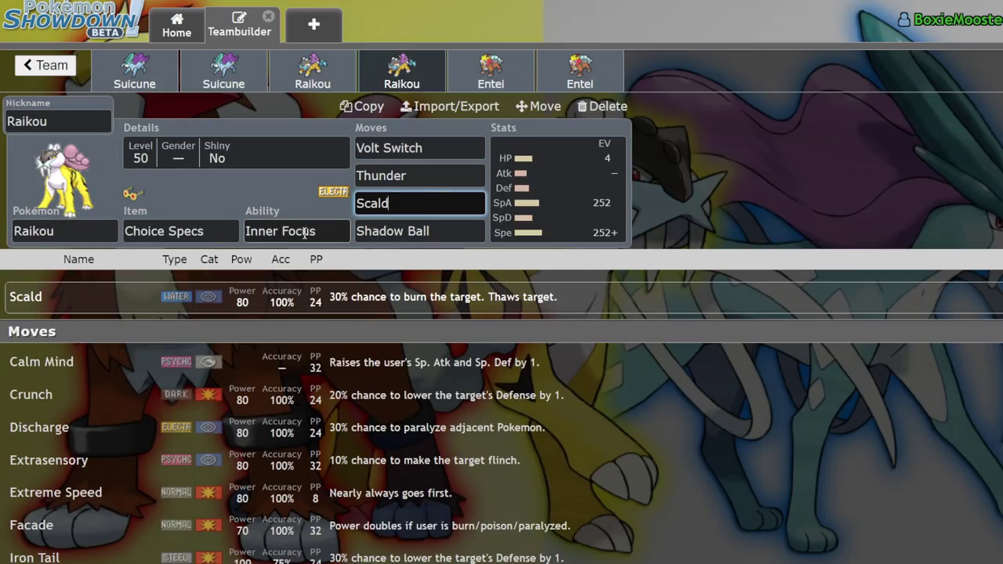
pyautogui.click(582, 203)
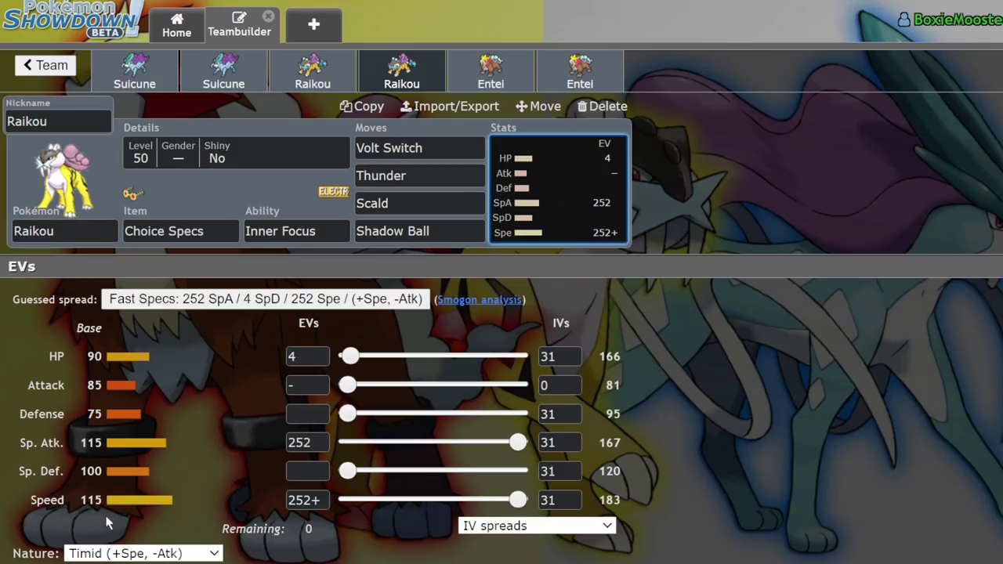
pyautogui.click(454, 179)
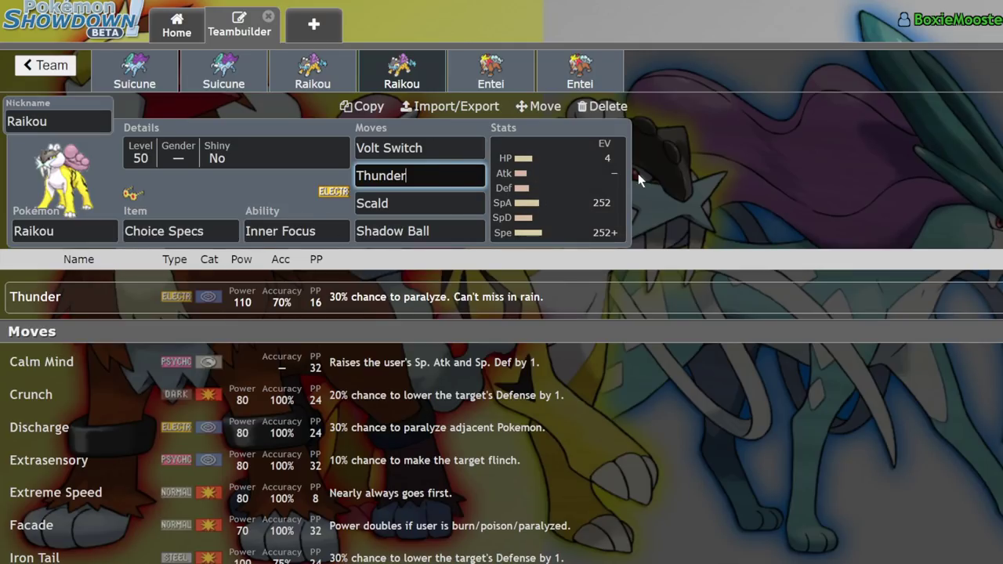
pyautogui.click(582, 182)
pyautogui.click(439, 177)
pyautogui.click(431, 198)
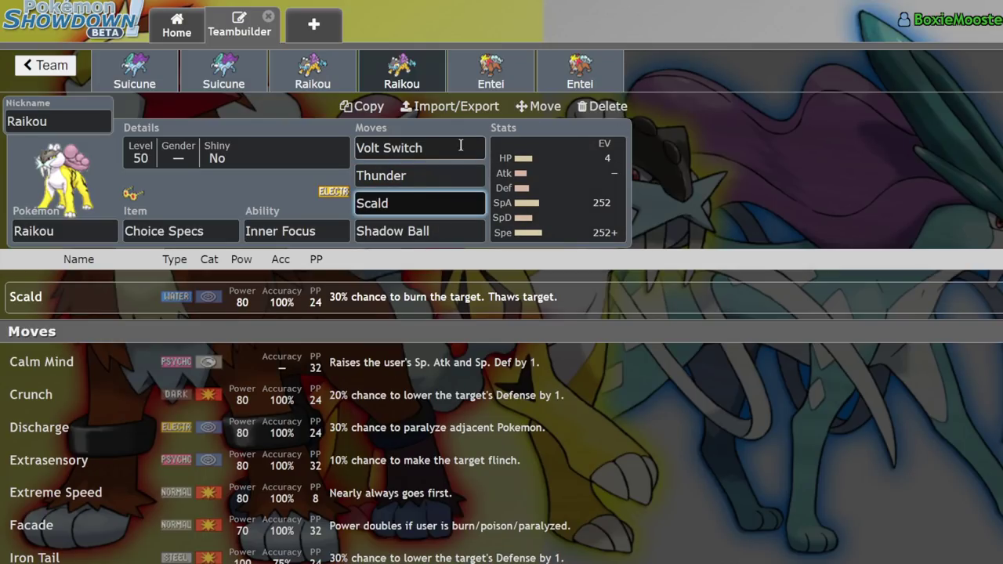
pyautogui.click(444, 226)
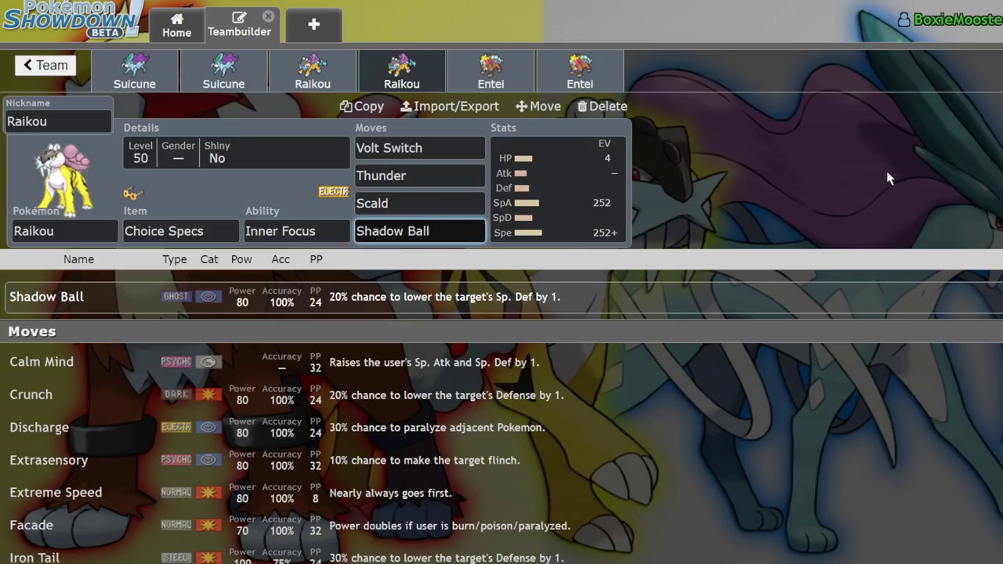
# - Check the Choice Specs item and Inner Focus ability, then switch to the Light Clay Raikou
pyautogui.hotkey('shift', 'Tab')
pyautogui.hotkey('shift', 'Tab')
pyautogui.hotkey('shift', 'Tab')
pyautogui.hotkey('shift', 'Tab')
pyautogui.hotkey('shift', 'Tab')
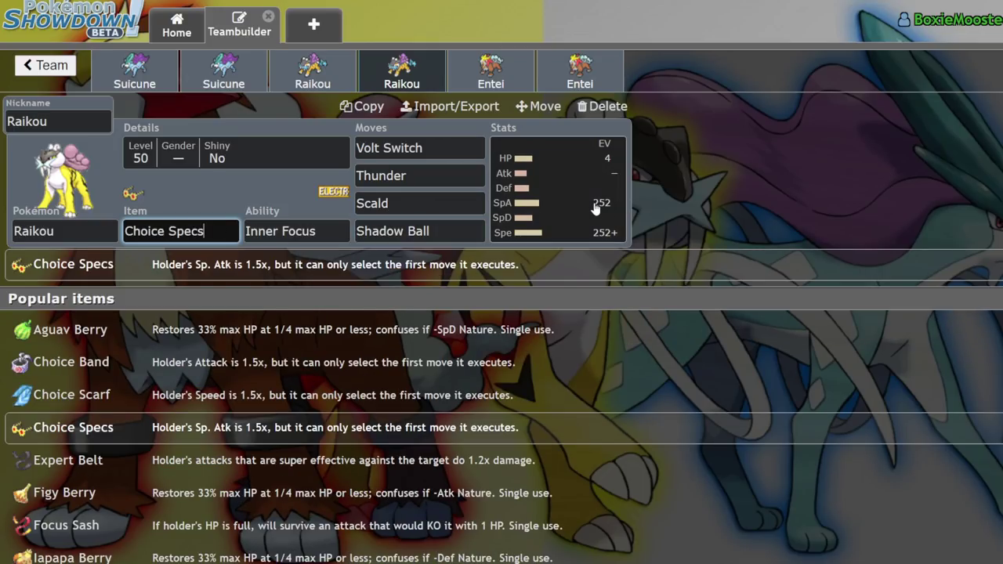
pyautogui.click(339, 230)
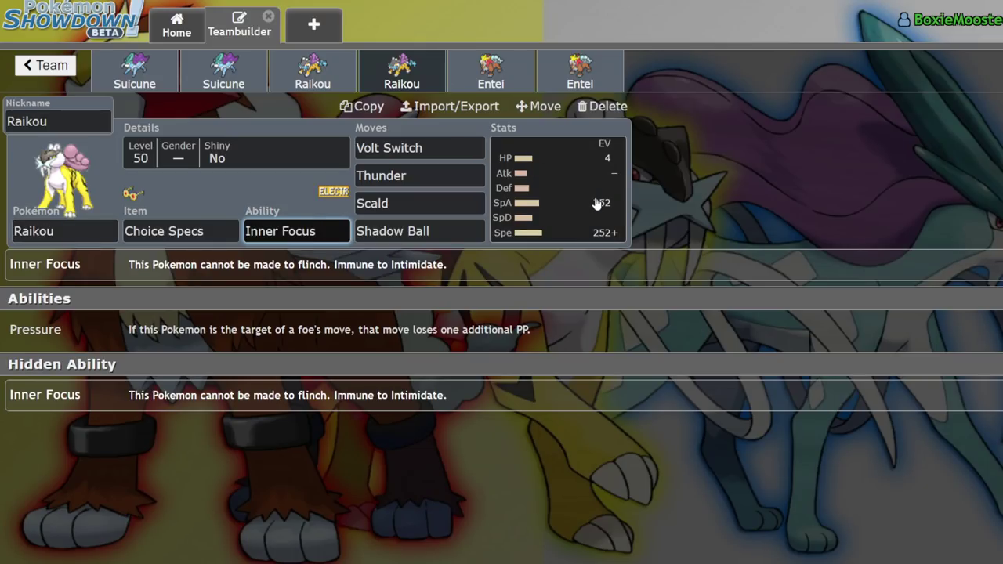
pyautogui.click(597, 203)
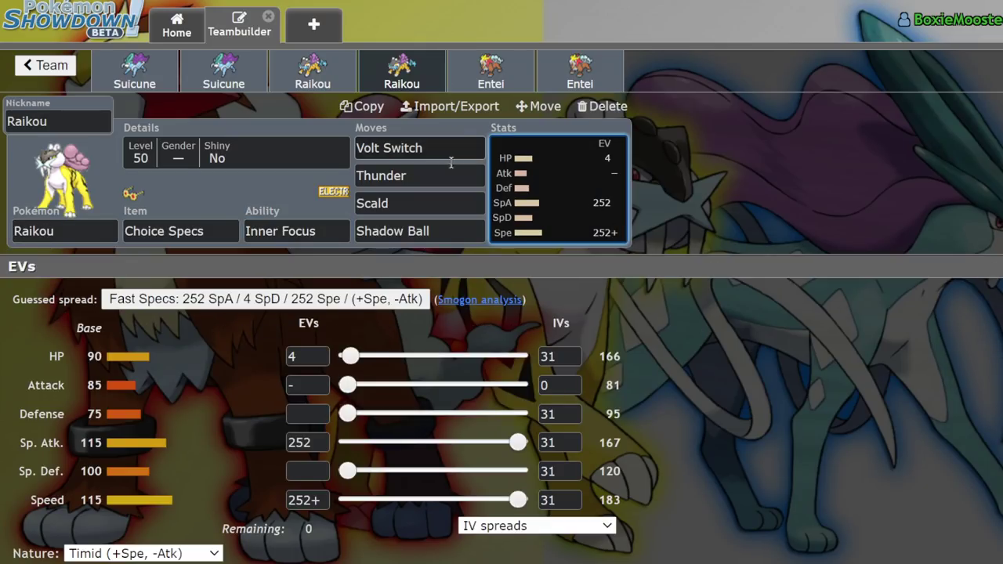
pyautogui.click(317, 72)
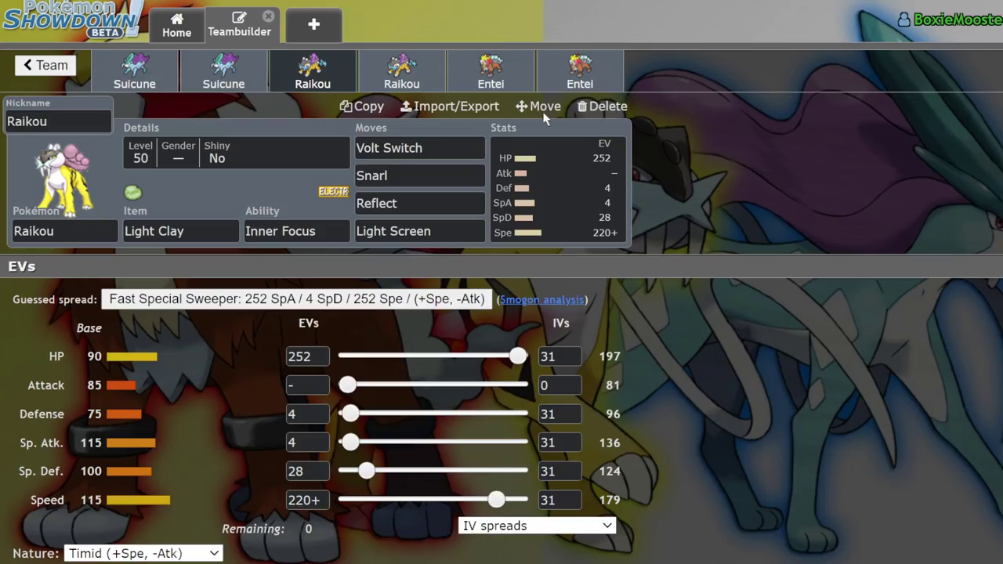
# - Go from the second Raikou to the first Entei's Jolly Choice Band set with Sacred Fire
pyautogui.click(400, 85)
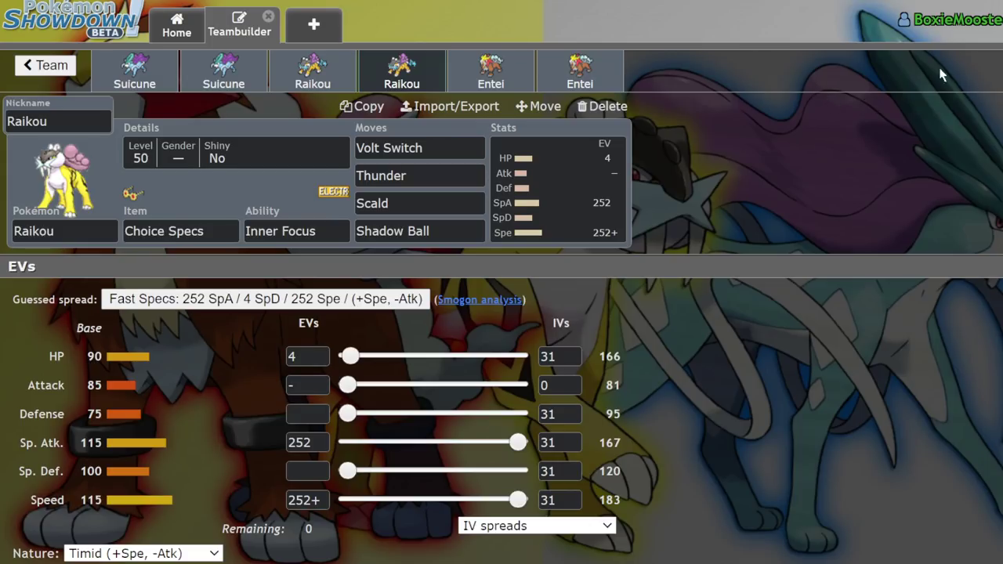
pyautogui.click(494, 72)
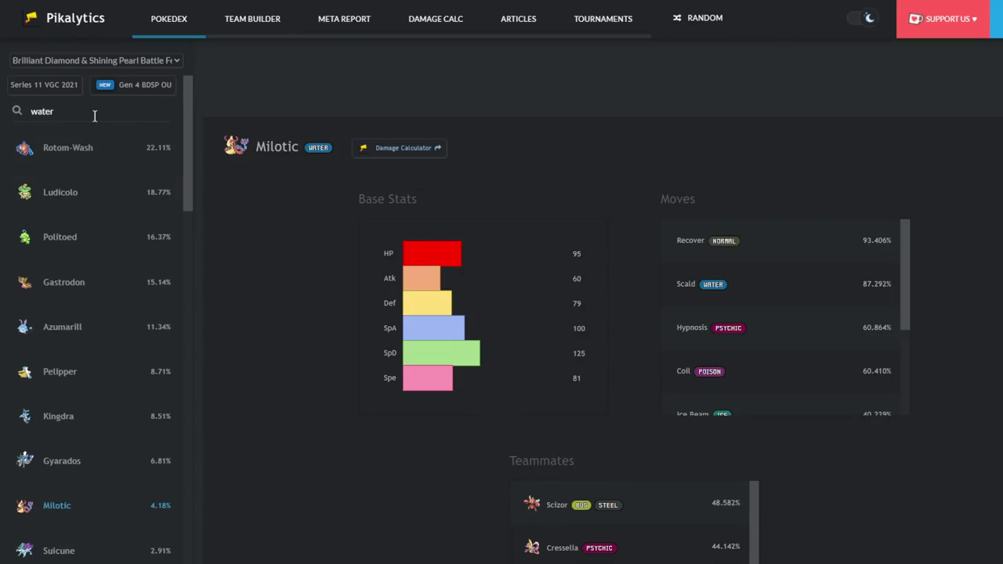
# - Replace the Pikalytics 'water' search with 'fire' and browse Arcanine, Heatran and Entei
pyautogui.doubleClick(154, 111)
pyautogui.write('fire')
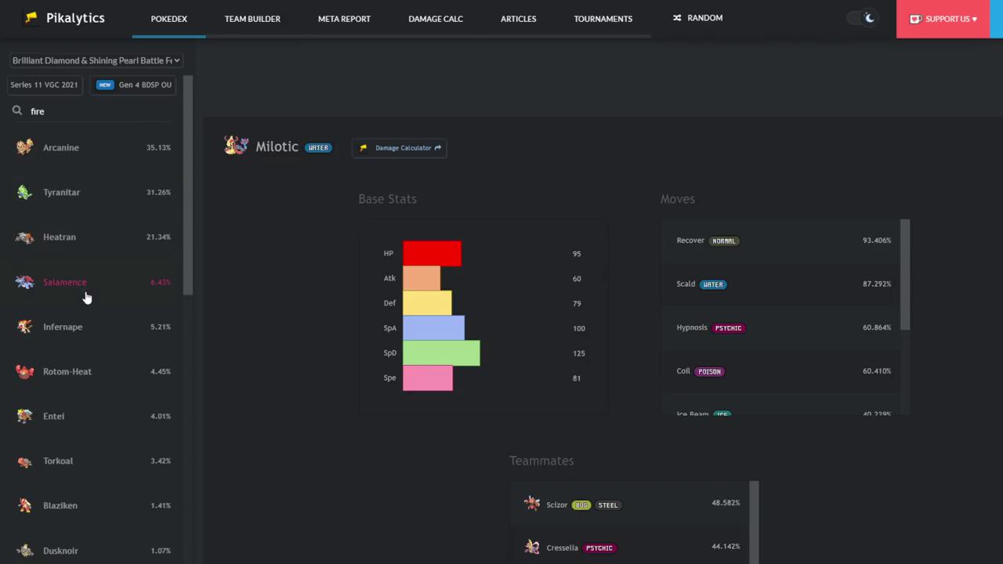
pyautogui.scroll(-1, 75, 475)
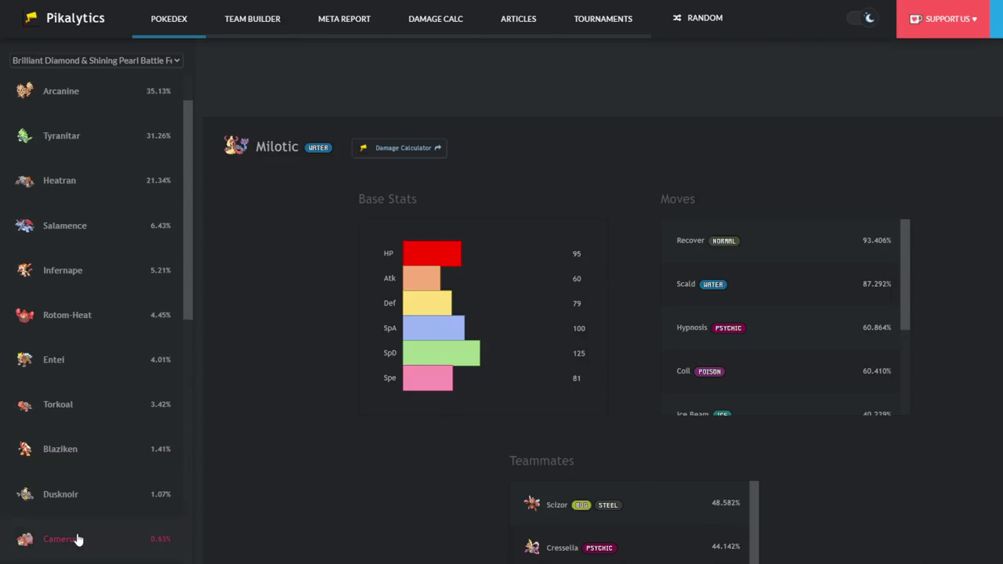
pyautogui.scroll(1, 78, 540)
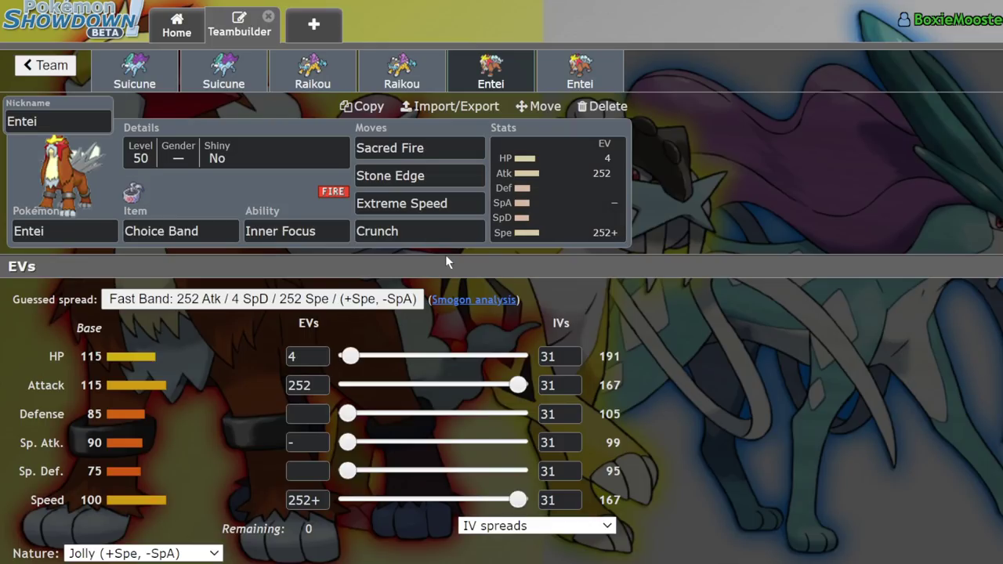
# - Show the move list for the Choice Band Entei's Extreme Speed slot
pyautogui.click(464, 203)
pyautogui.click(521, 214)
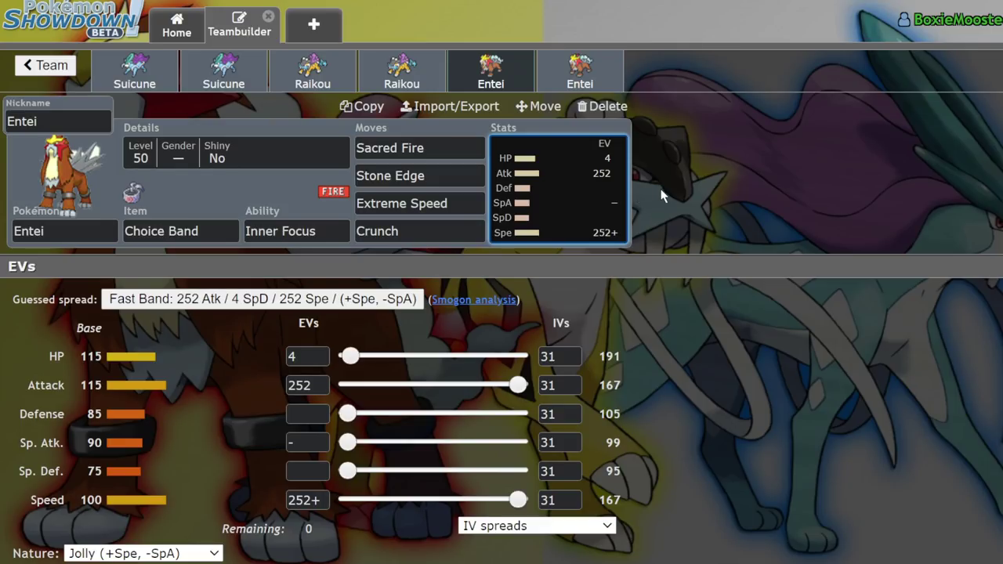
pyautogui.click(453, 201)
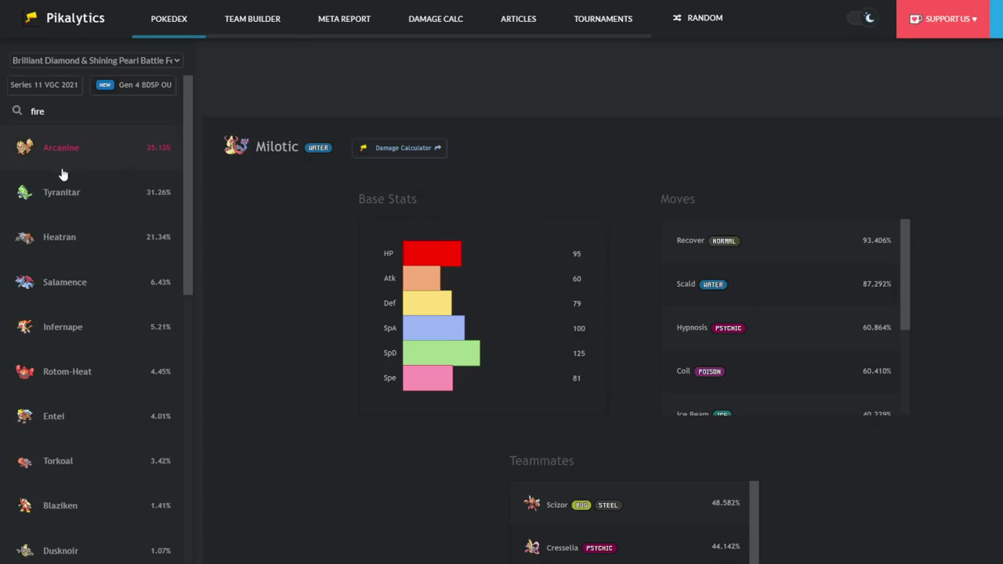
# - Clear the 'fire' search to browse the full Cresselia-led ranking, then return to Entei's EV spread
pyautogui.moveTo(85, 108); pyautogui.dragTo(13, 119)
pyautogui.press('BackSpace')
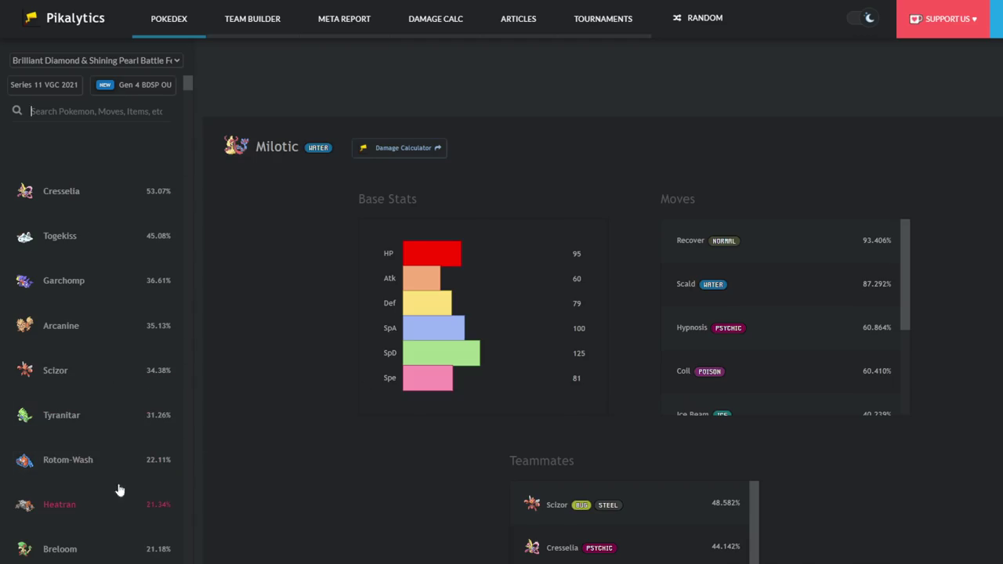
pyautogui.scroll(-3, 94, 443)
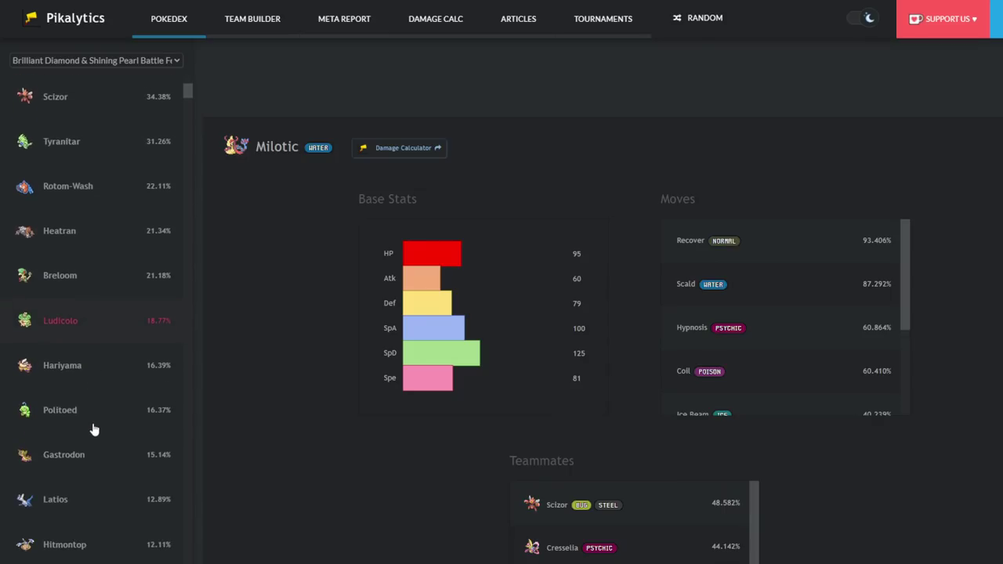
pyautogui.scroll(-5, 94, 415)
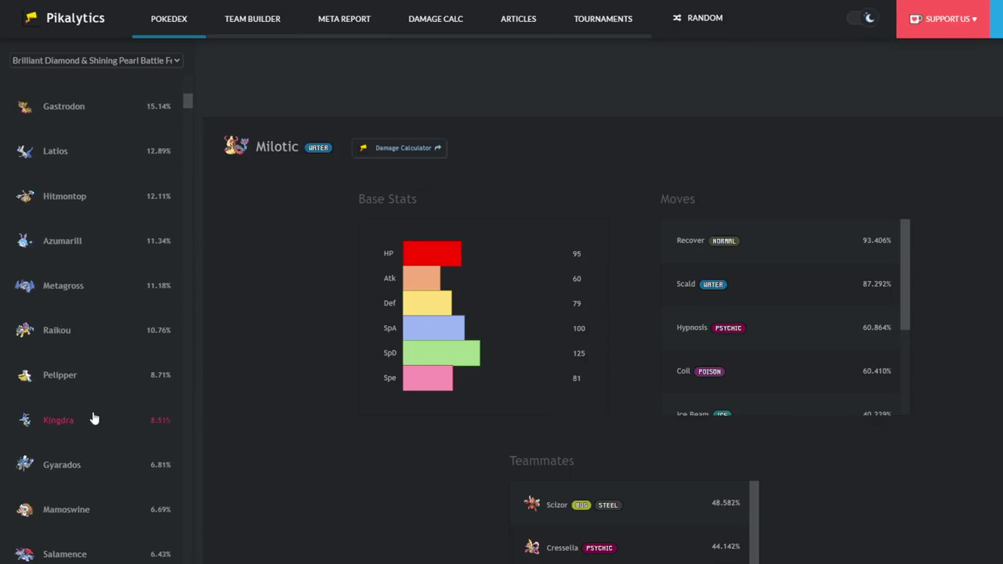
pyautogui.scroll(5, 88, 323)
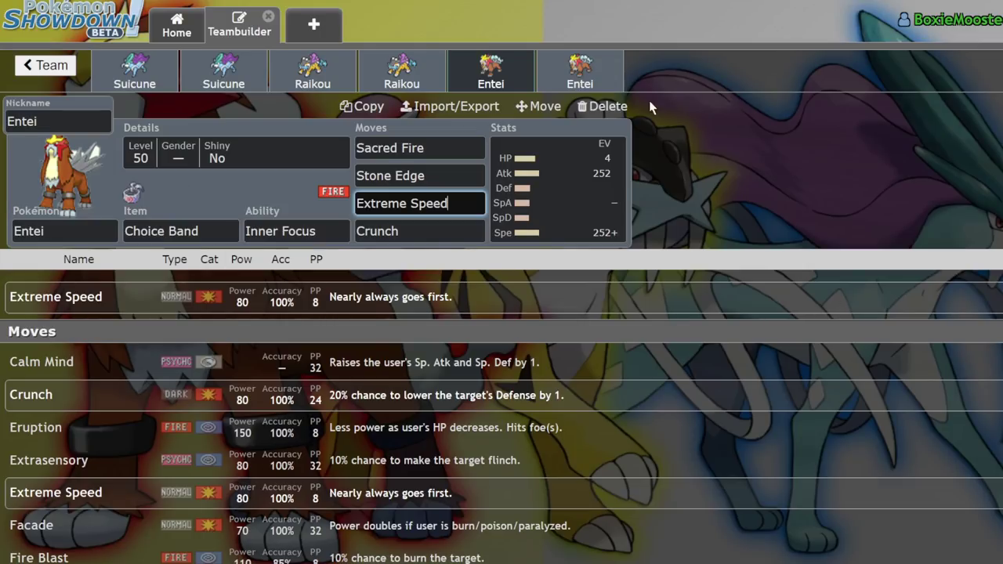
pyautogui.click(558, 188)
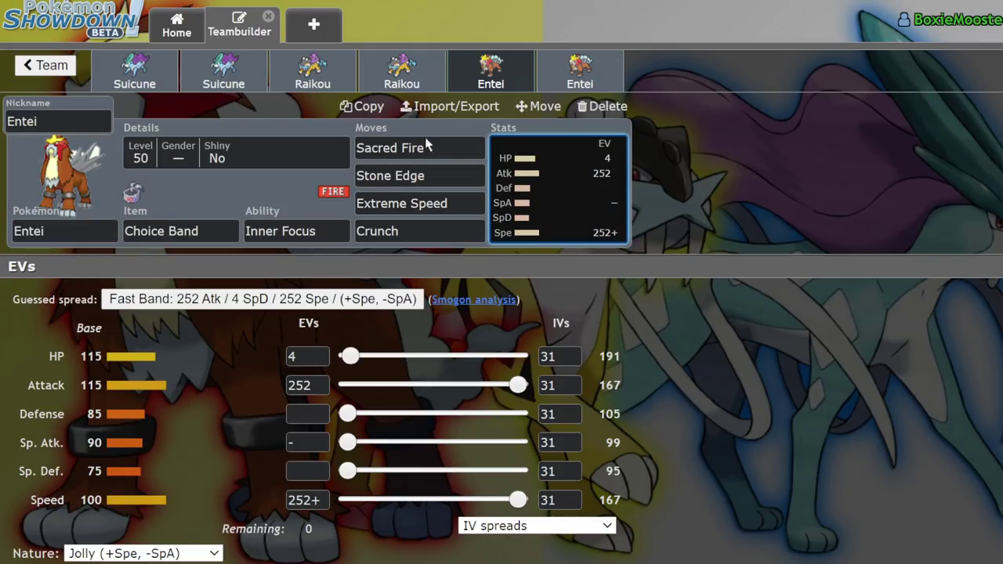
pyautogui.click(459, 149)
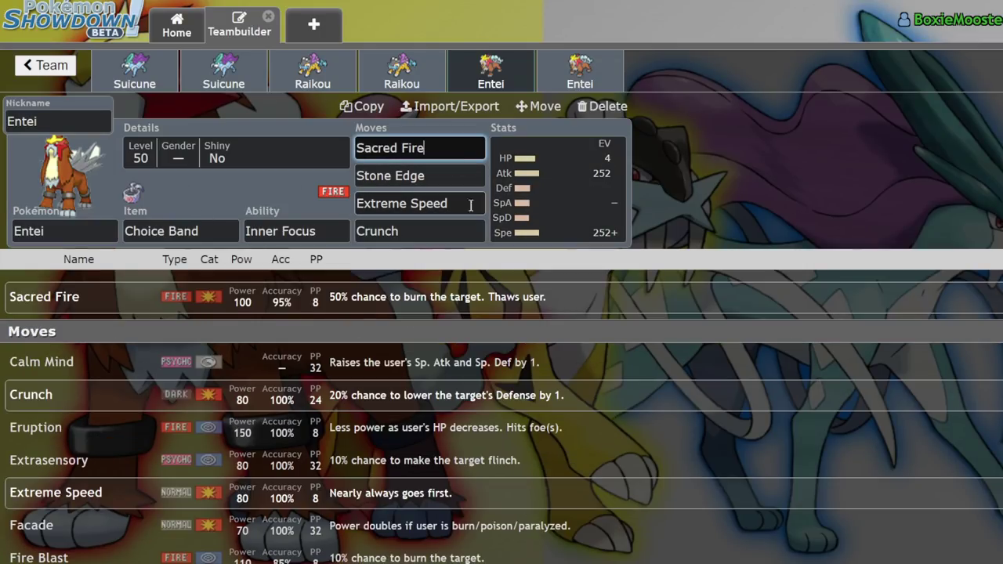
pyautogui.click(435, 237)
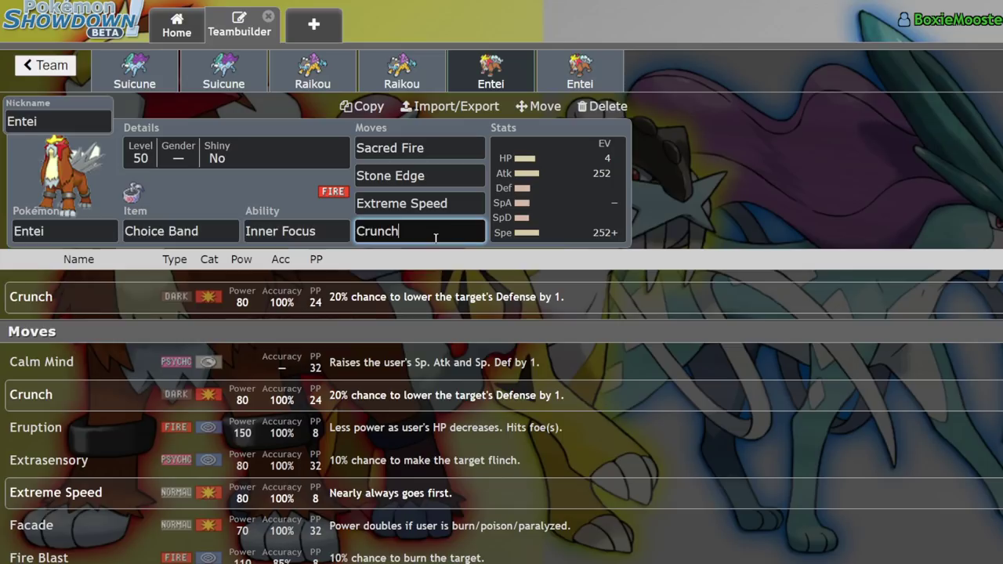
pyautogui.hotkey('ctrl', 'a')
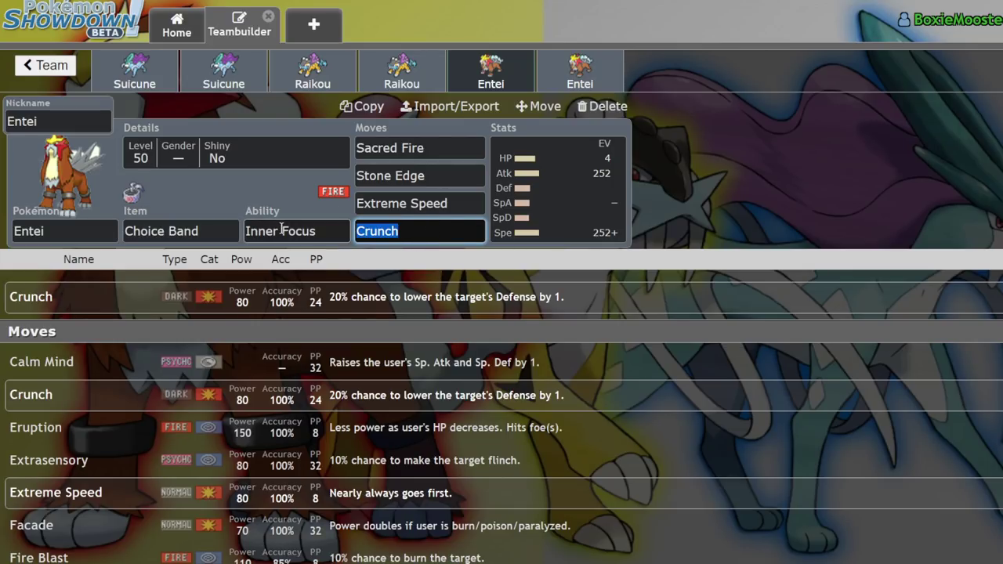
pyautogui.write('storm')
pyautogui.press('BackSpace')
pyautogui.press('BackSpace')
pyautogui.press('BackSpace')
pyautogui.press('BackSpace')
pyautogui.press('BackSpace')
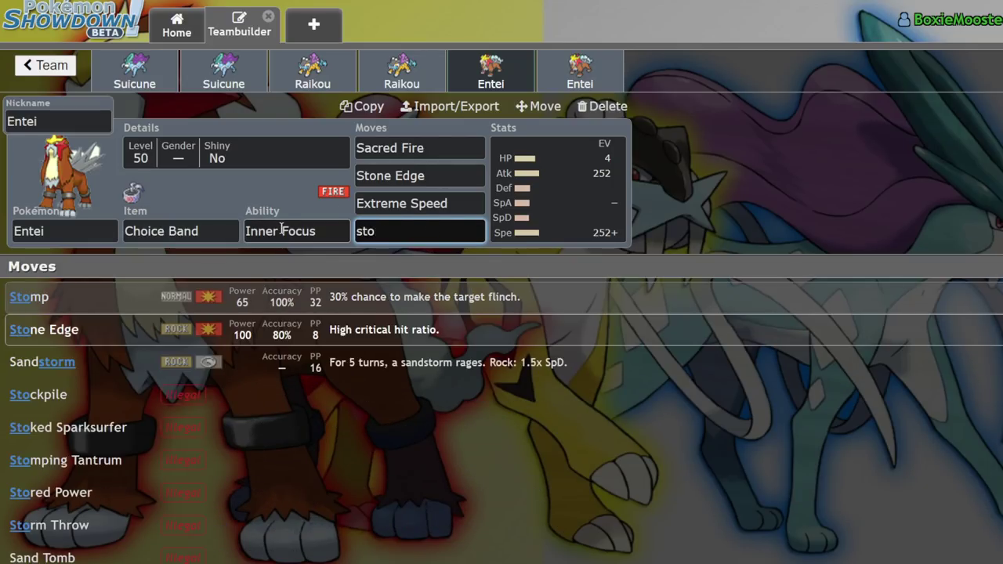
pyautogui.write('gof')
pyautogui.press('BackSpace')
pyautogui.press('BackSpace')
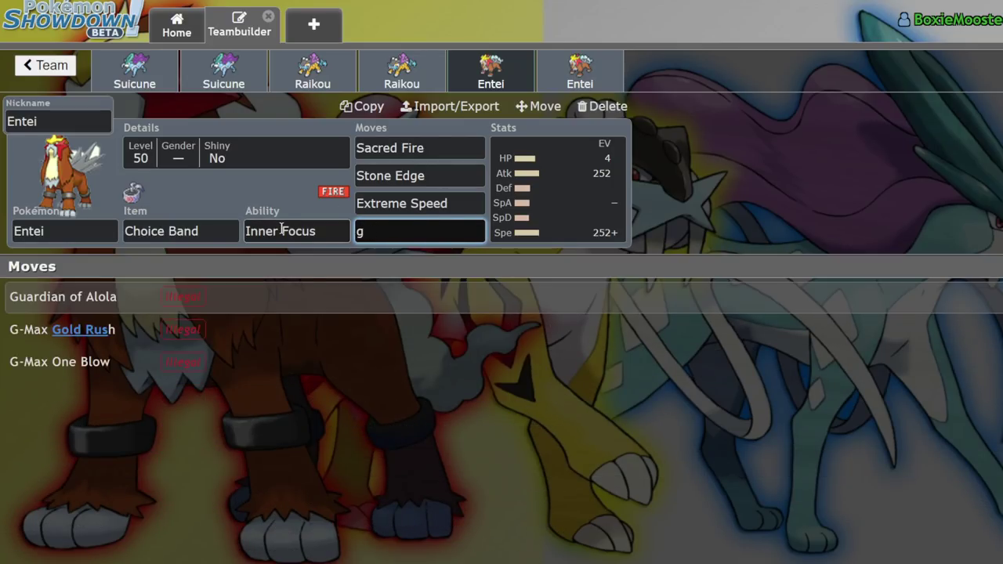
pyautogui.write('round')
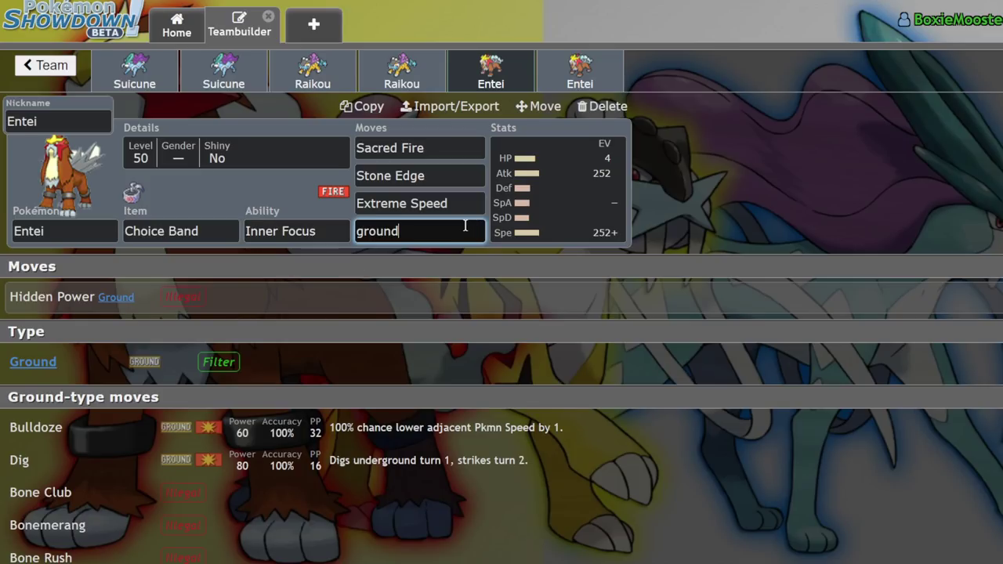
pyautogui.hotkey('ctrl', 'a')
pyautogui.write('cru')
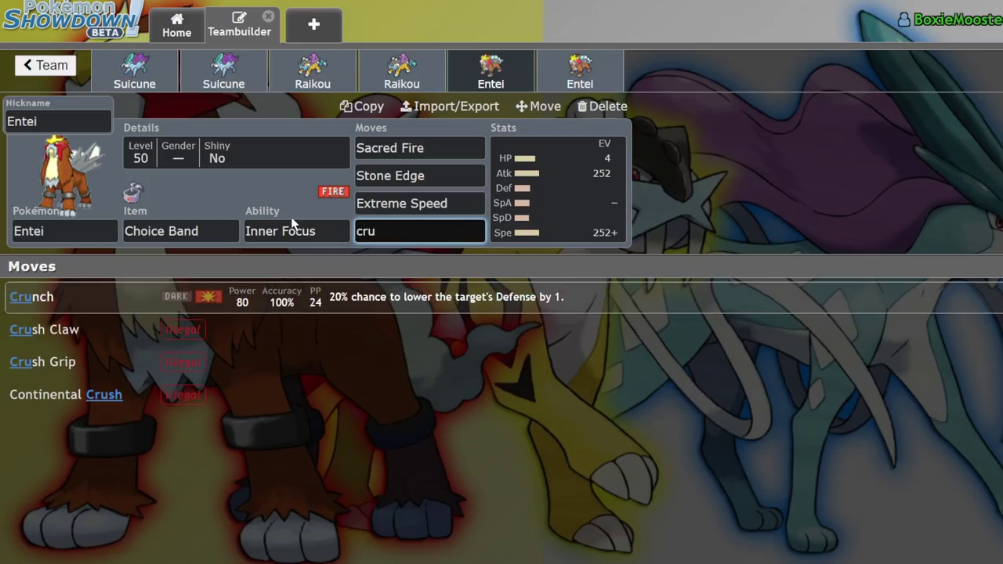
pyautogui.press('Return')
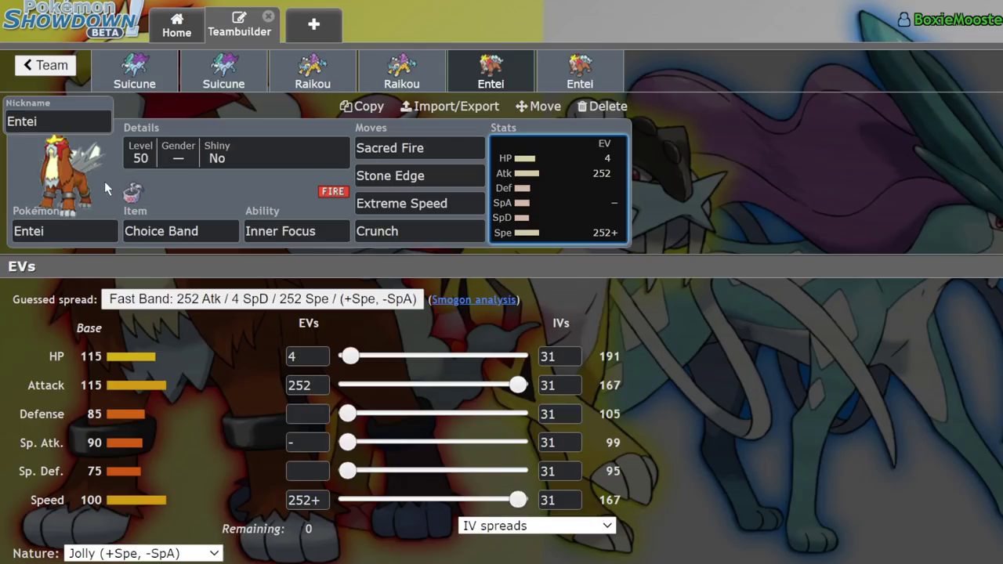
pyautogui.click(567, 91)
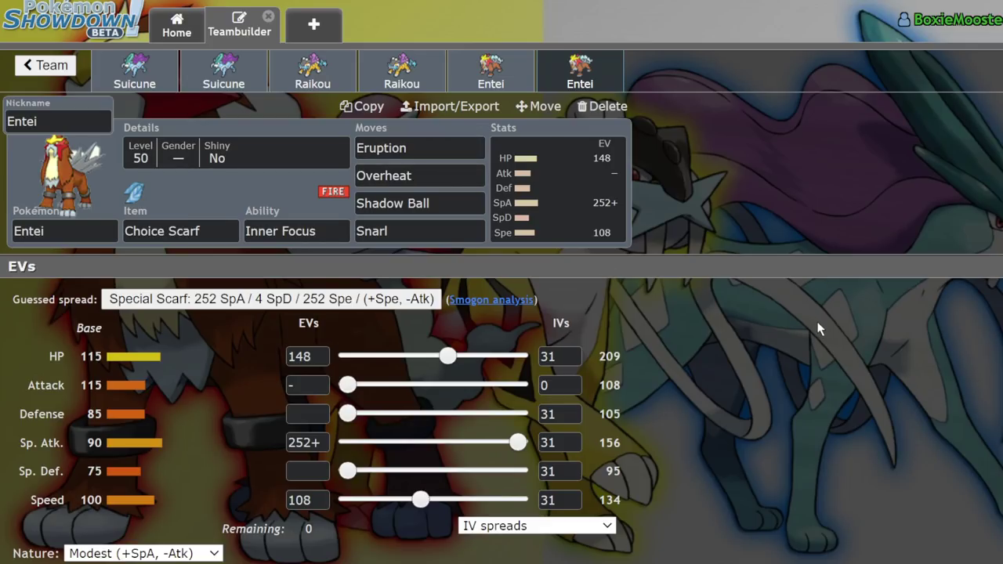
pyautogui.click(505, 69)
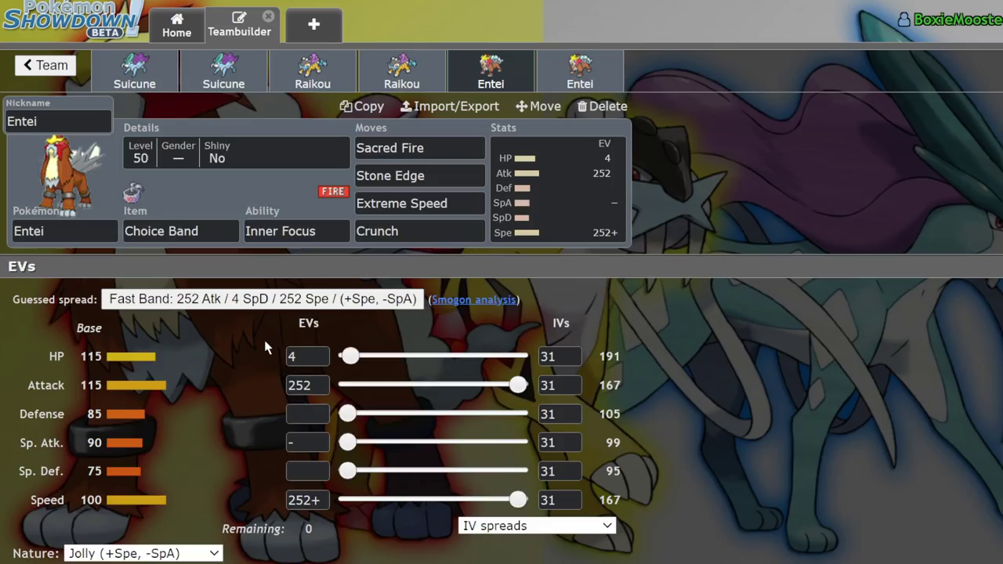
pyautogui.click(134, 69)
pyautogui.click(223, 69)
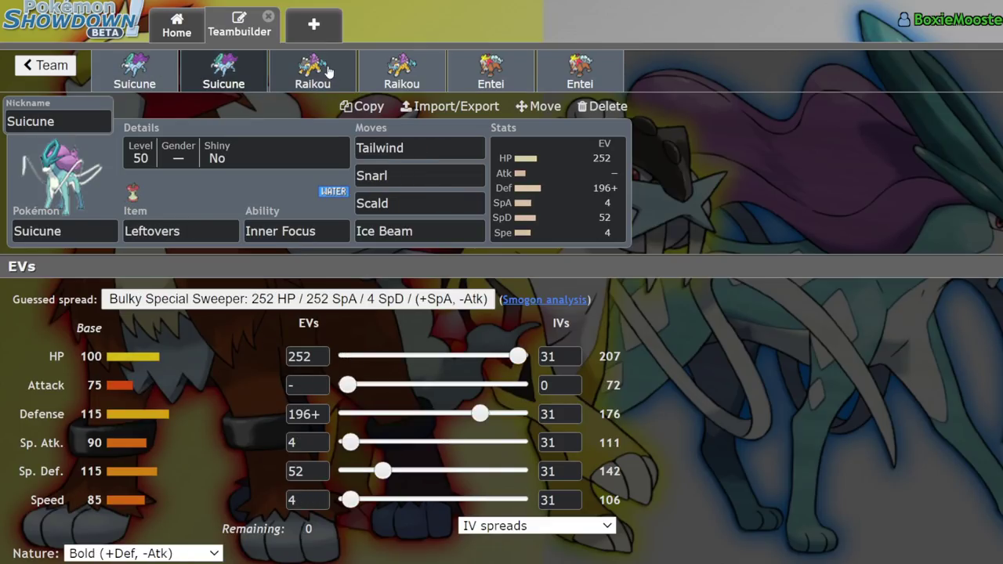
pyautogui.click(313, 69)
pyautogui.click(490, 69)
pyautogui.click(578, 66)
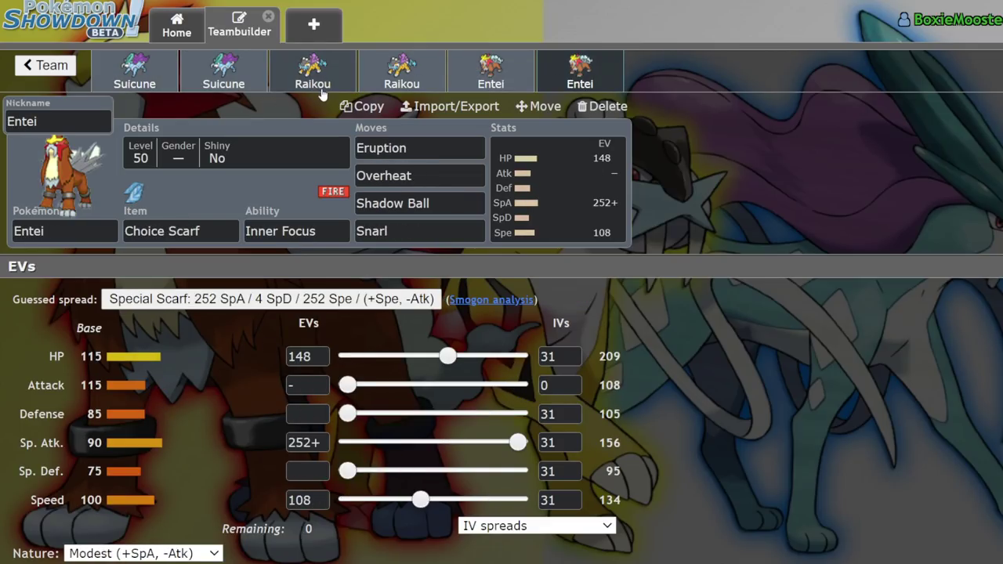
pyautogui.click(322, 88)
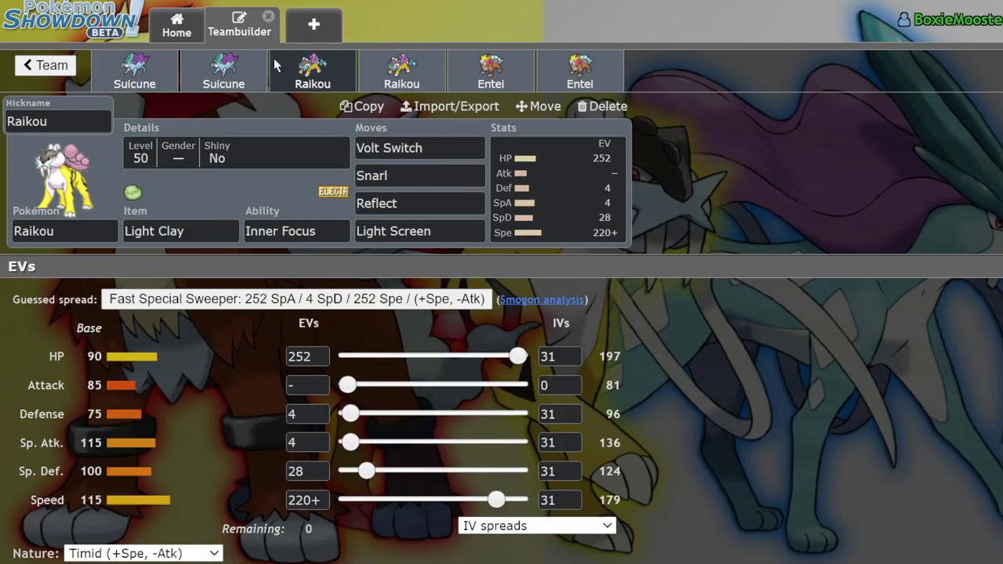
pyautogui.click(145, 78)
pyautogui.click(502, 85)
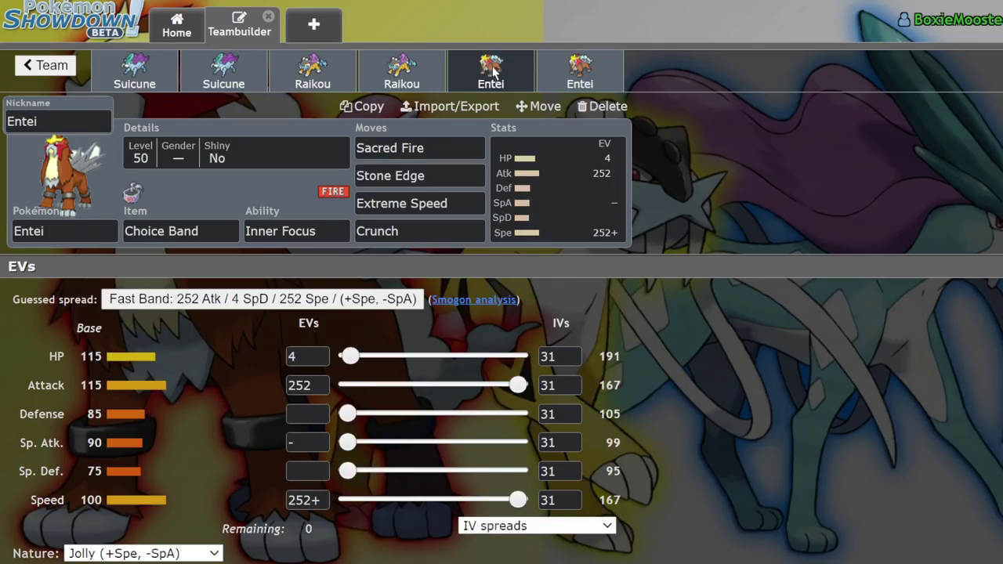